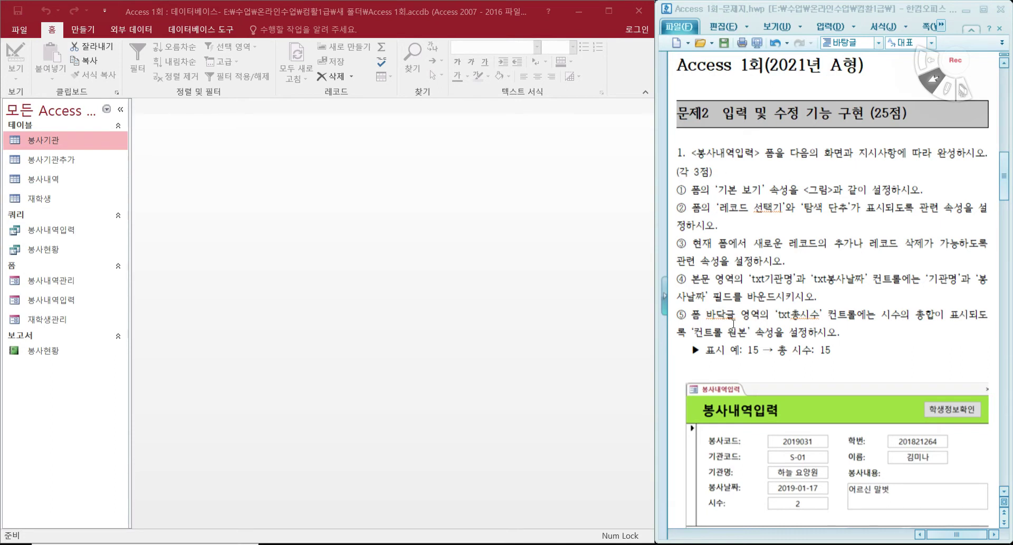
Read through the three form tasks under 문제2 and the sample form picture in the problem sheet
{"action": "scroll", "coordinate": [776, 379], "scroll_direction": "down", "scroll_amount": 5}
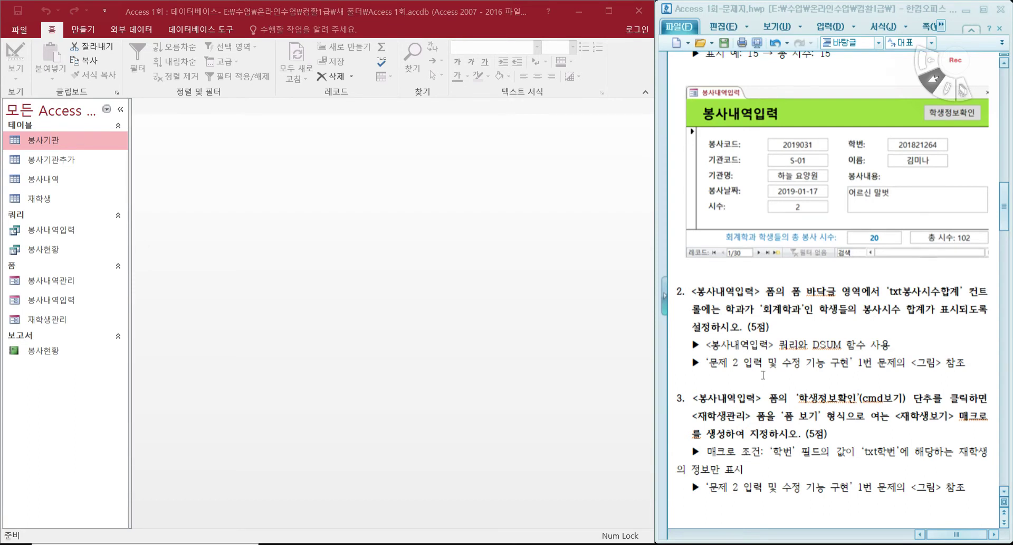
{"action": "scroll", "coordinate": [754, 380], "scroll_direction": "up", "scroll_amount": 4}
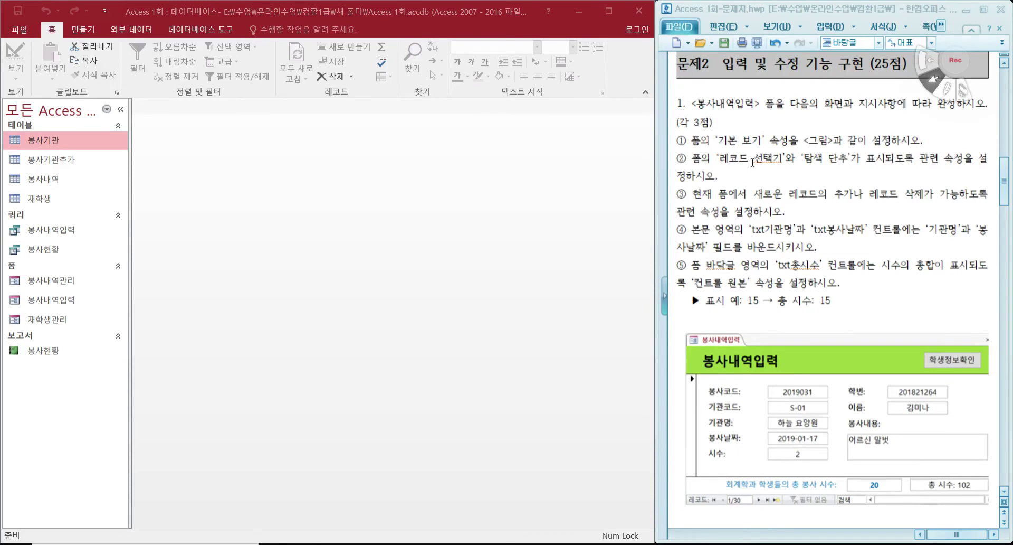
{"action": "scroll", "coordinate": [744, 334], "scroll_direction": "down", "scroll_amount": 3}
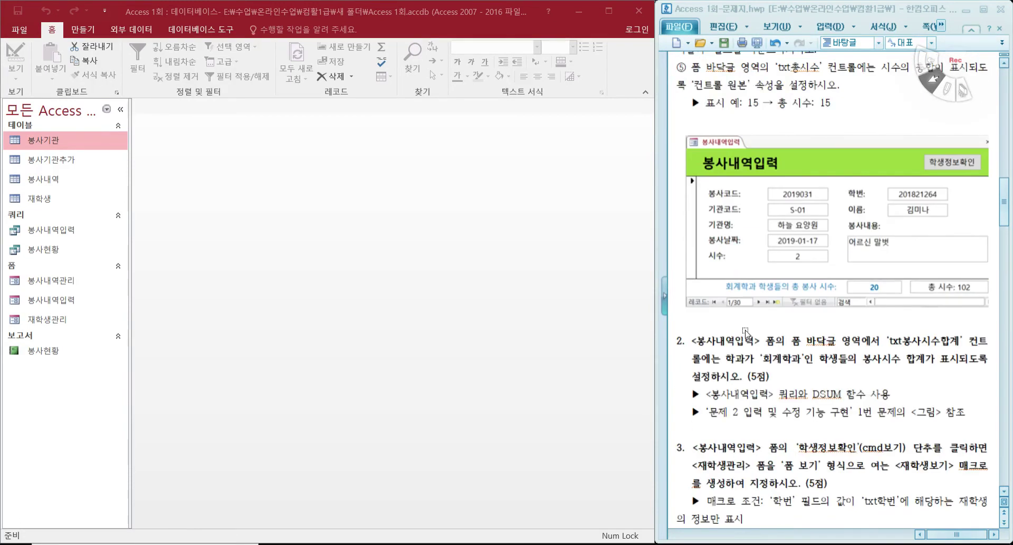
{"action": "scroll", "coordinate": [780, 285], "scroll_direction": "down", "scroll_amount": 2}
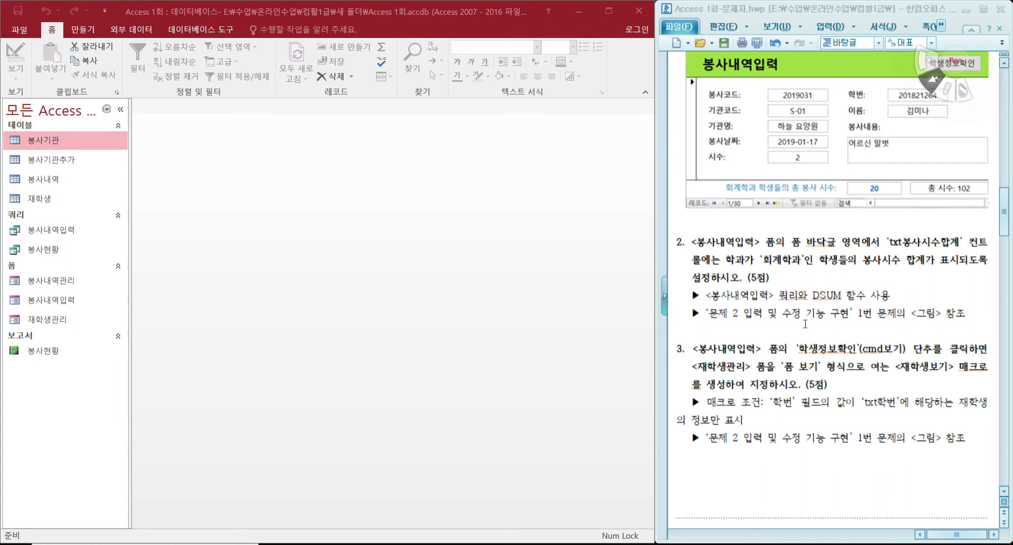
{"action": "scroll", "coordinate": [772, 376], "scroll_direction": "up", "scroll_amount": 6}
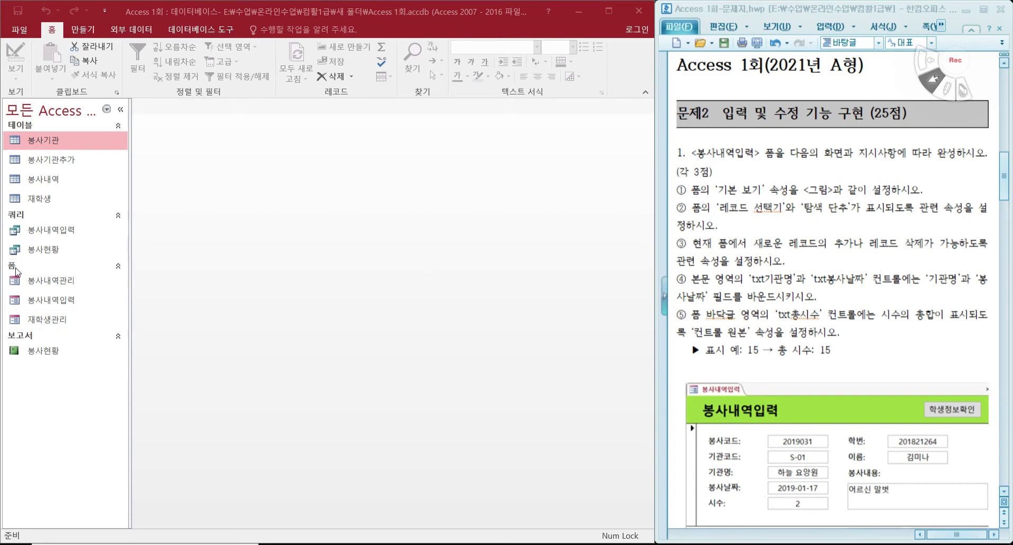
Open the 봉사내역입력 form in Design view
{"action": "left_click", "coordinate": [65, 304]}
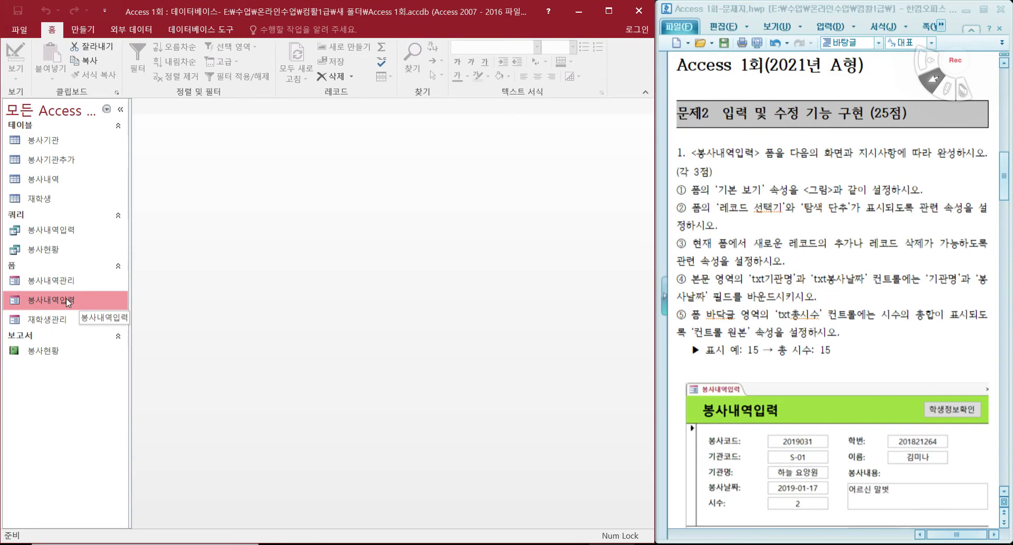
{"action": "right_click", "coordinate": [67, 300]}
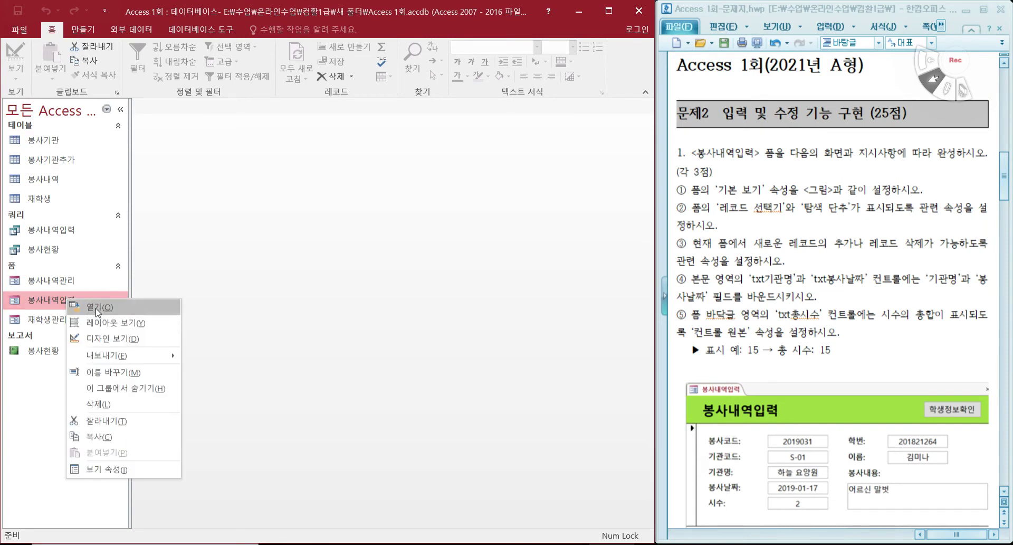
{"action": "left_click", "coordinate": [100, 338]}
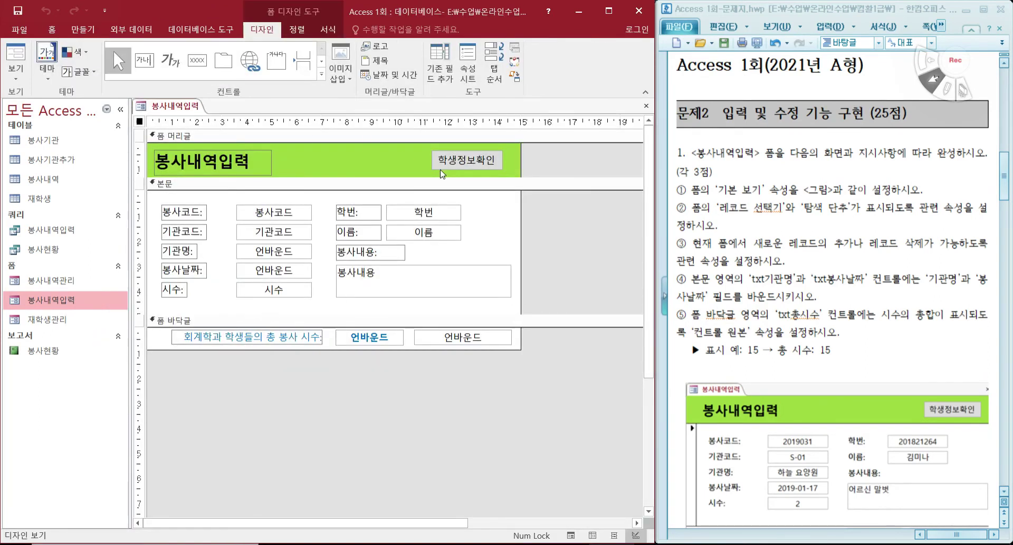
Toggle the form's design grid on and back off
{"action": "right_click", "coordinate": [494, 211]}
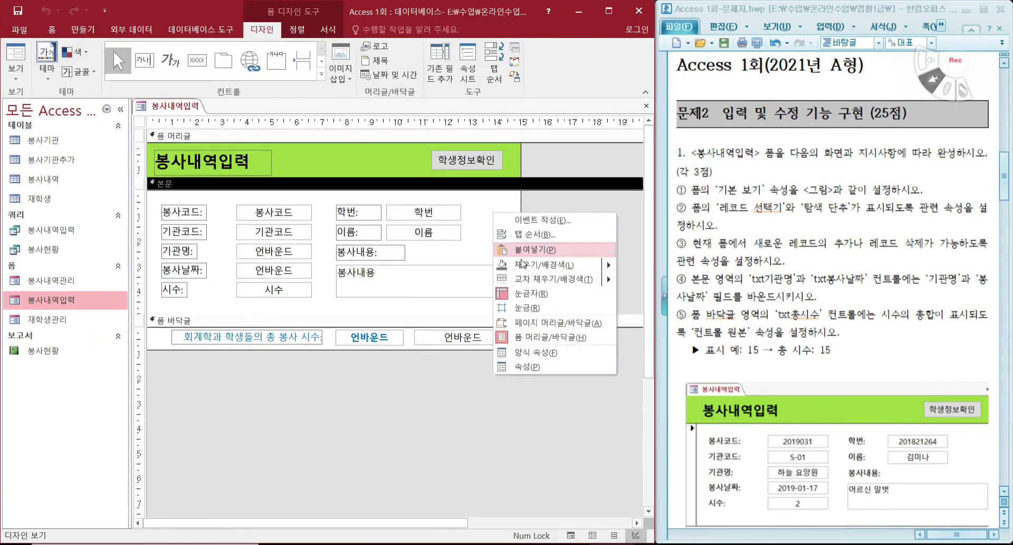
{"action": "left_click", "coordinate": [522, 308]}
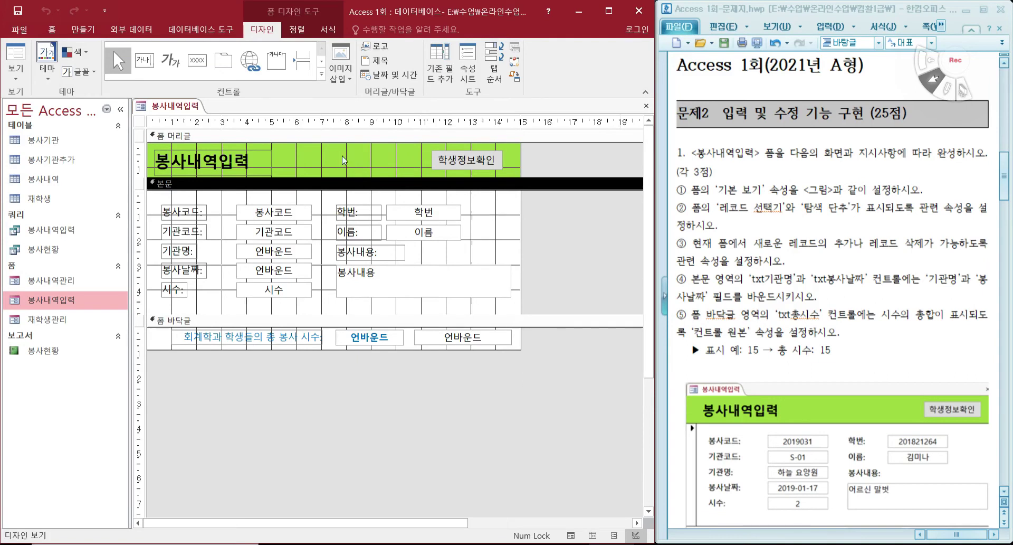
{"action": "right_click", "coordinate": [498, 219]}
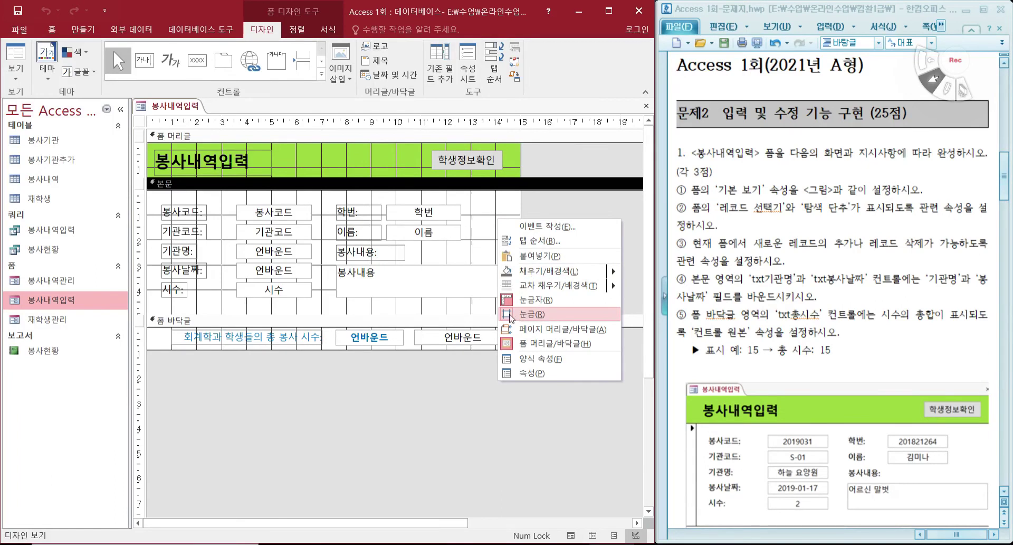
{"action": "left_click", "coordinate": [508, 313]}
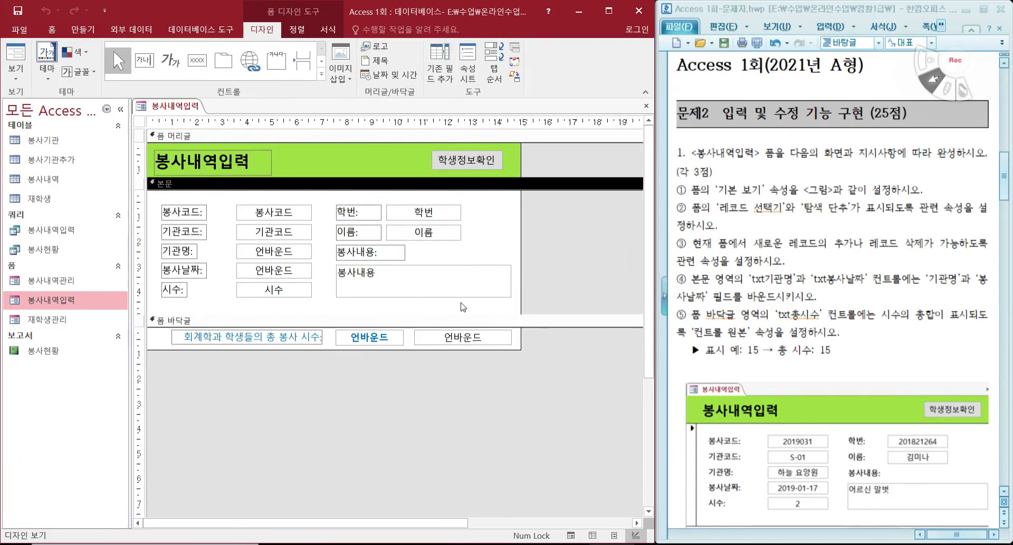
{"action": "right_click", "coordinate": [496, 205]}
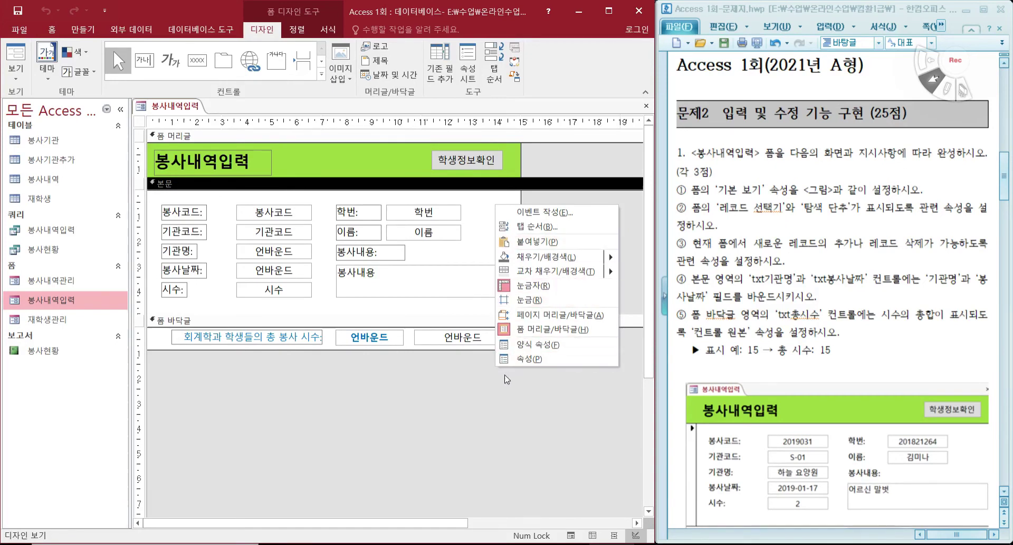
{"action": "left_click", "coordinate": [472, 243]}
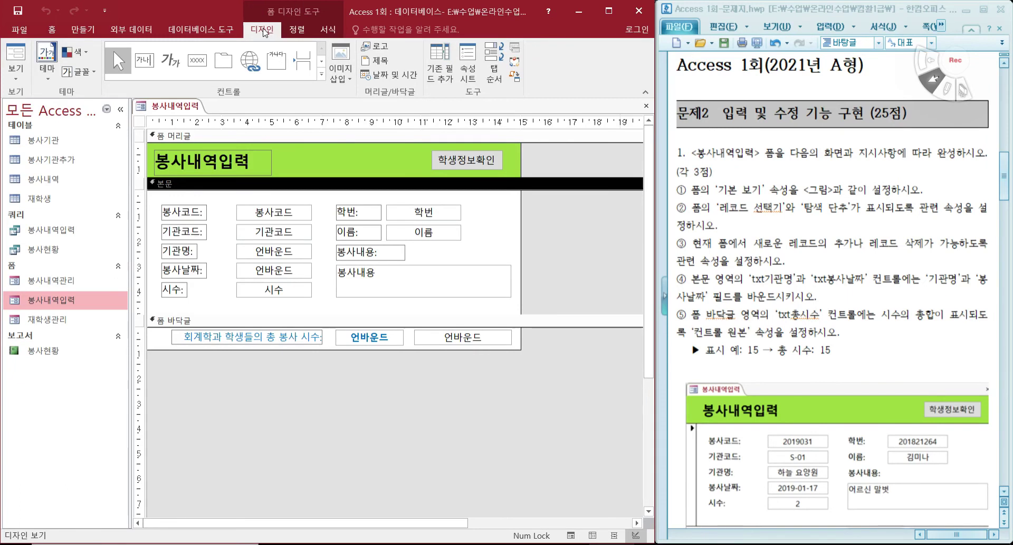
Display the property sheet and highlight the requirement about the form's '기본 보기' property in the problem sheet
{"action": "left_click", "coordinate": [467, 68]}
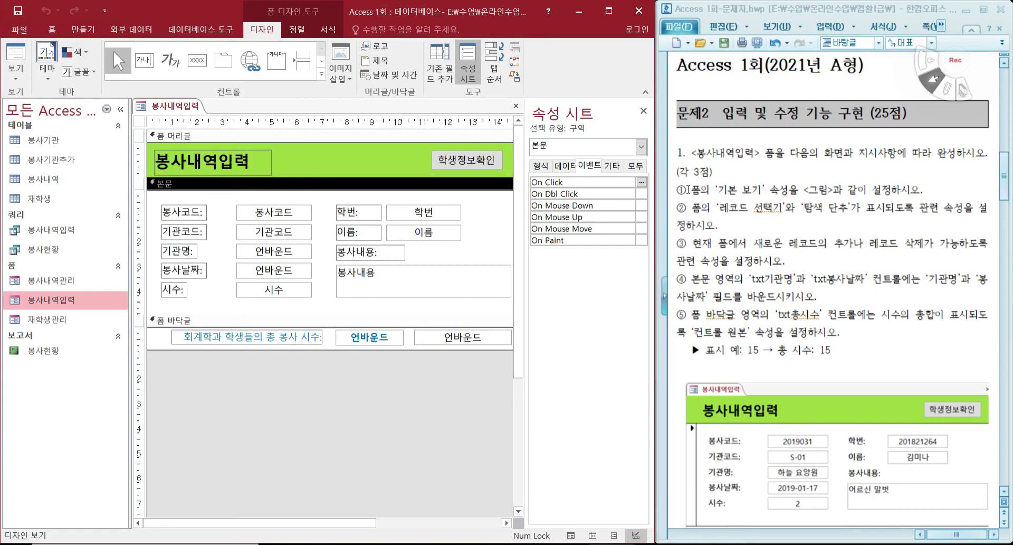
{"action": "left_click_drag", "start_coordinate": [690, 188], "coordinate": [786, 189]}
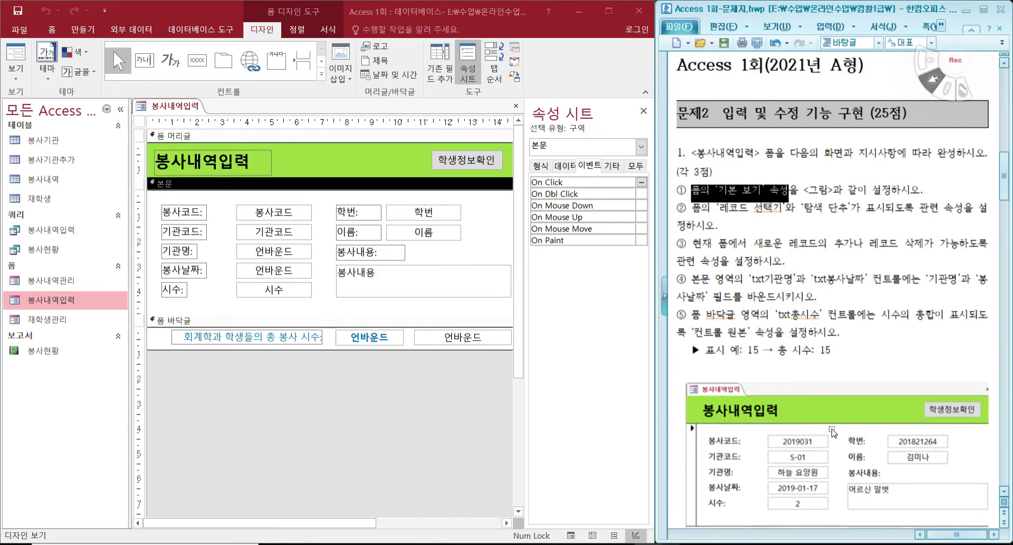
{"action": "scroll", "coordinate": [834, 439], "scroll_direction": "down", "scroll_amount": 2}
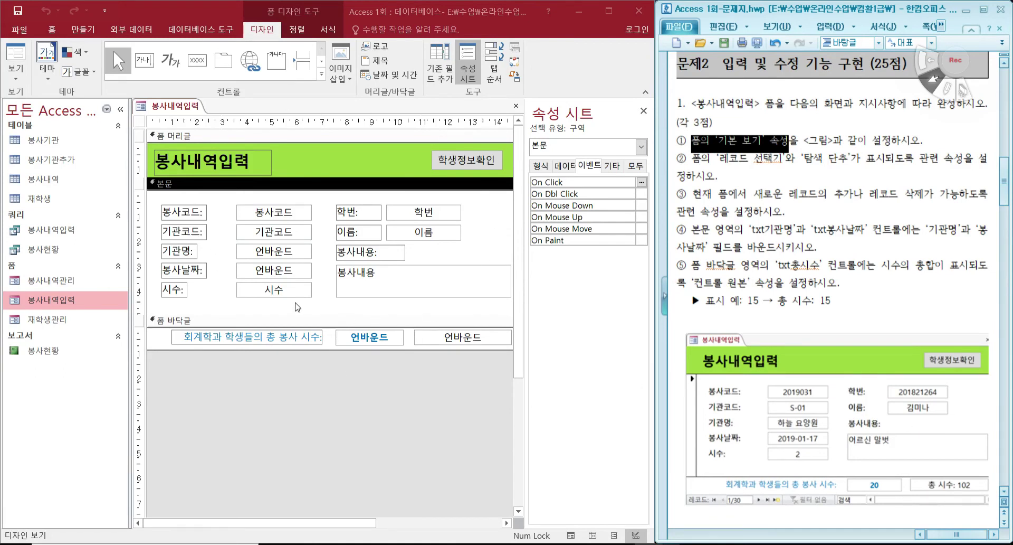
Preview the 봉사내역입력 form in Form view to compare it with the sample picture, and return to Design view
{"action": "left_click", "coordinate": [16, 80]}
{"action": "left_click", "coordinate": [16, 82]}
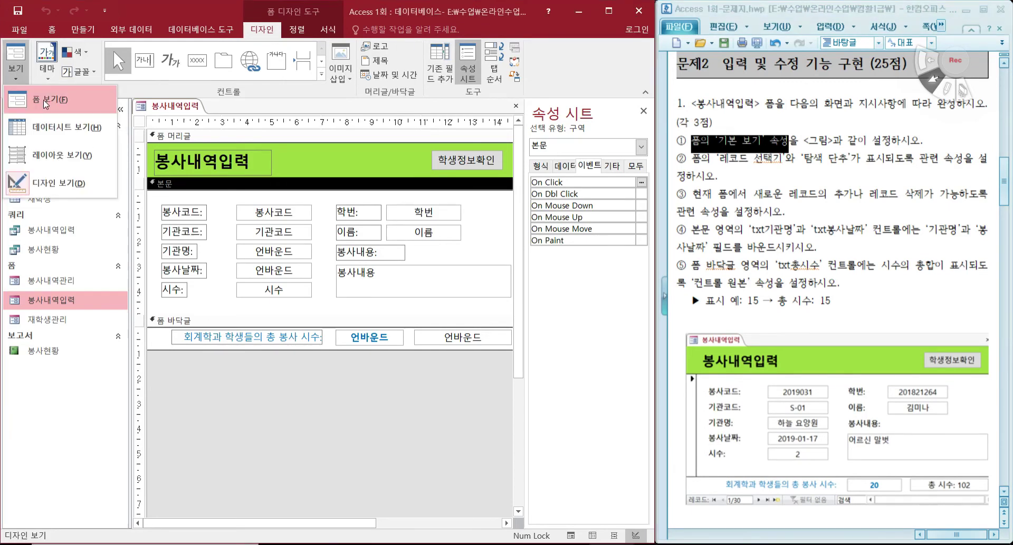
{"action": "left_click", "coordinate": [45, 100]}
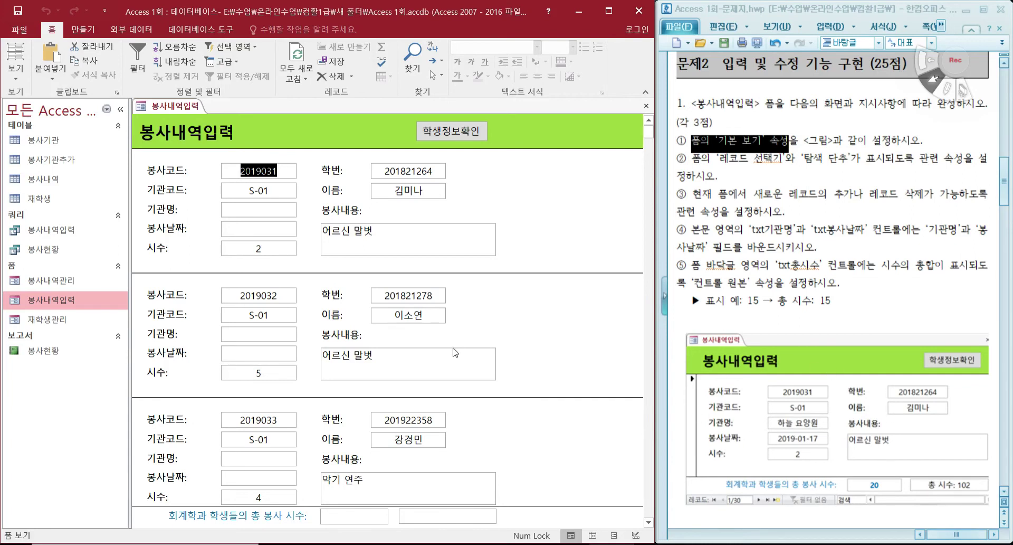
{"action": "left_click", "coordinate": [24, 75]}
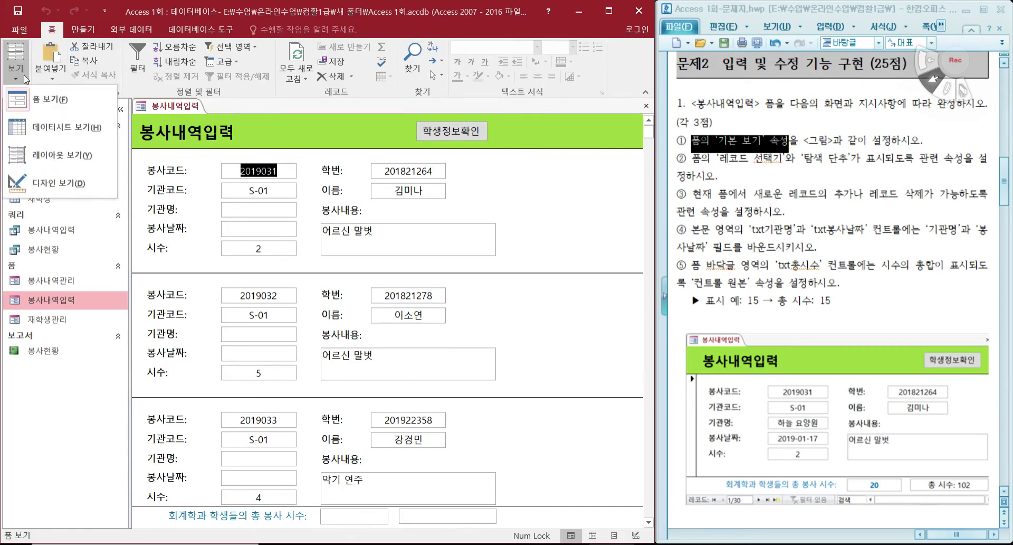
{"action": "left_click", "coordinate": [51, 186]}
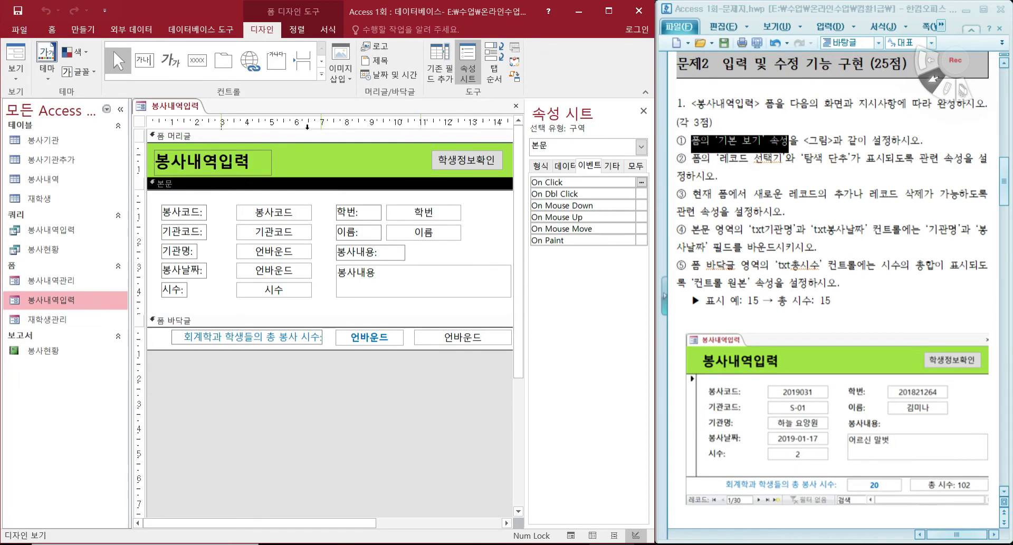
Select the whole form as the object of the property sheet and widen the property sheet
{"action": "left_click", "coordinate": [139, 121]}
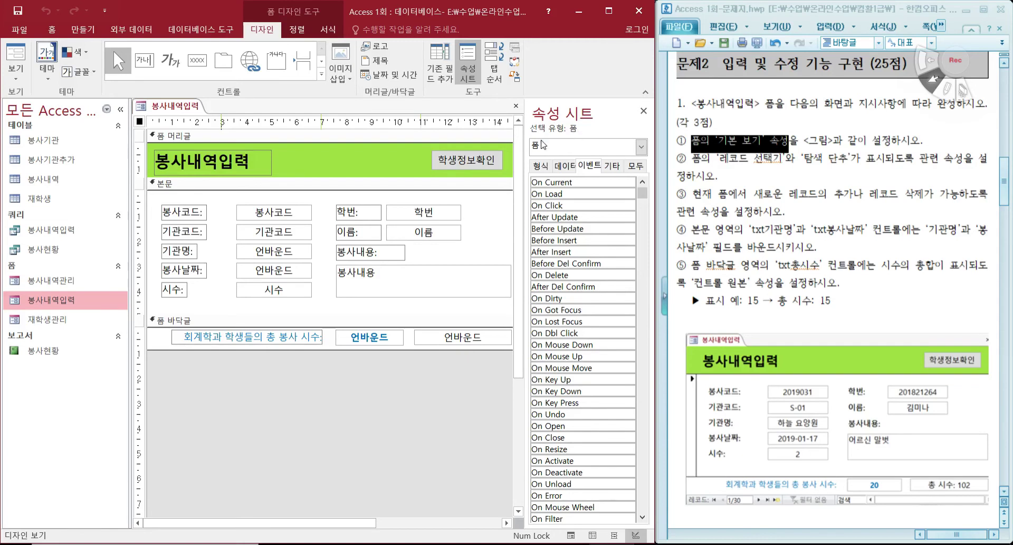
{"action": "left_click", "coordinate": [394, 157]}
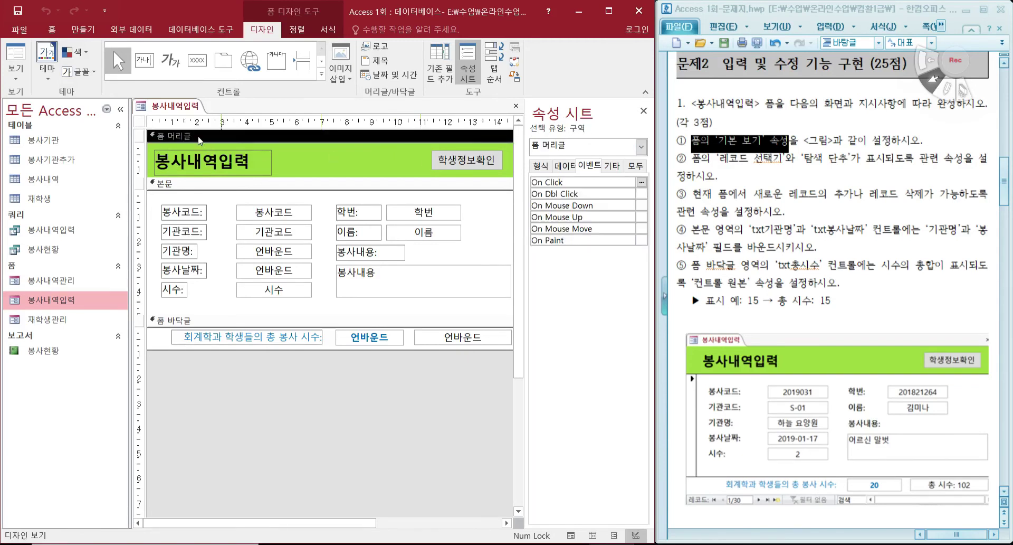
{"action": "left_click", "coordinate": [141, 122]}
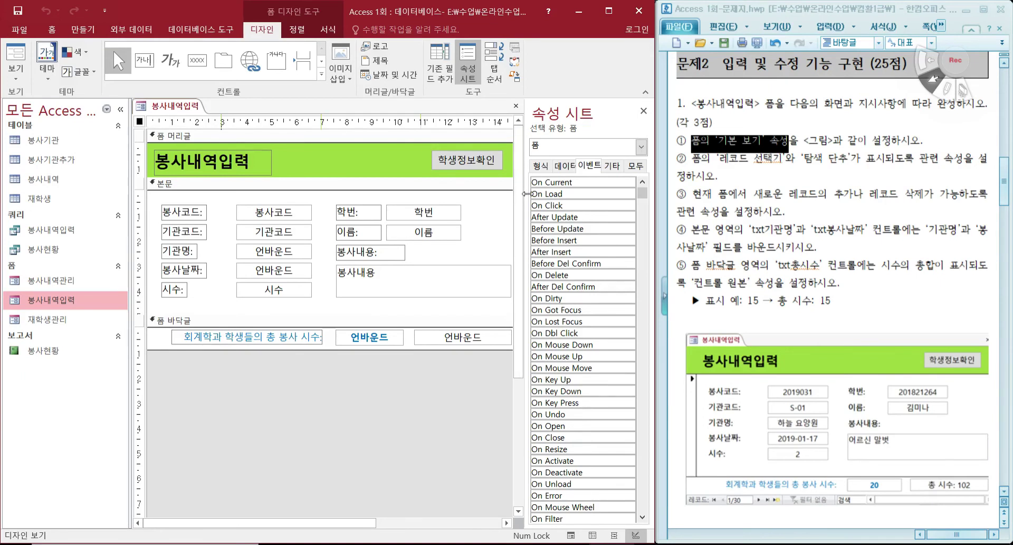
{"action": "left_click_drag", "start_coordinate": [525, 193], "coordinate": [480, 195]}
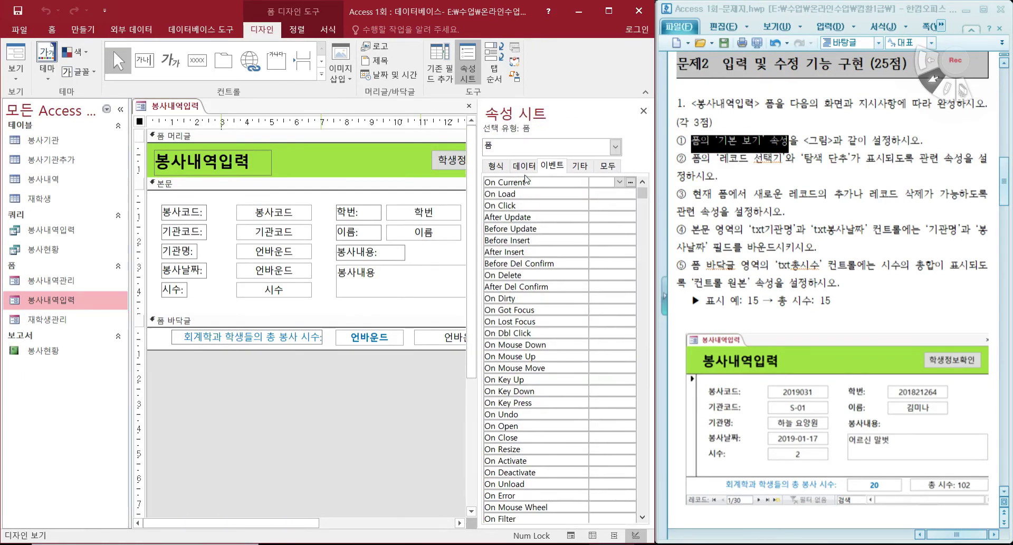
Examine the form's property categories 형식, 데이터, 이벤트, 기타 and 모두
{"action": "left_click", "coordinate": [495, 166]}
{"action": "left_click", "coordinate": [524, 166]}
{"action": "left_click", "coordinate": [552, 165]}
{"action": "left_click", "coordinate": [581, 167]}
{"action": "left_click", "coordinate": [609, 167]}
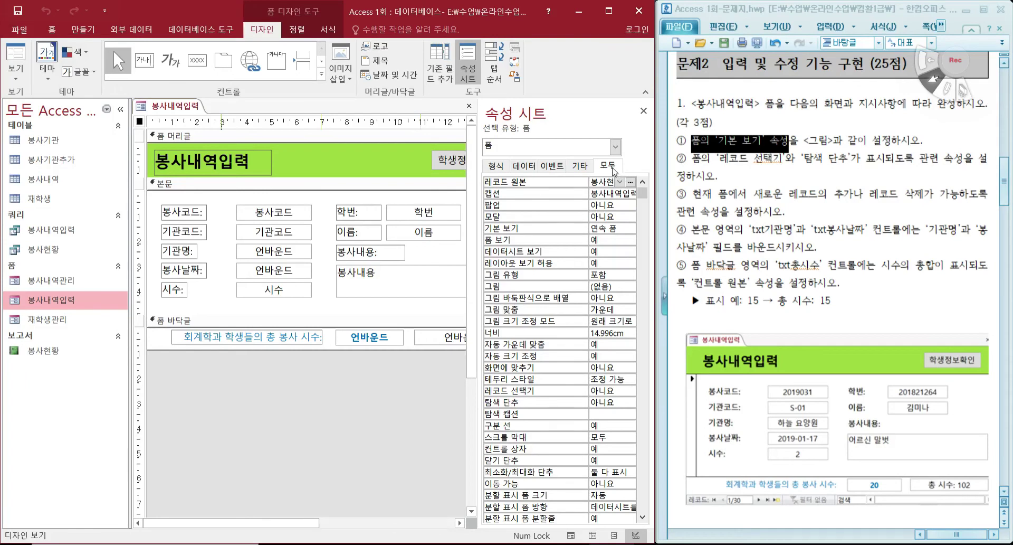
{"action": "left_click", "coordinate": [495, 167]}
{"action": "left_click", "coordinate": [533, 167]}
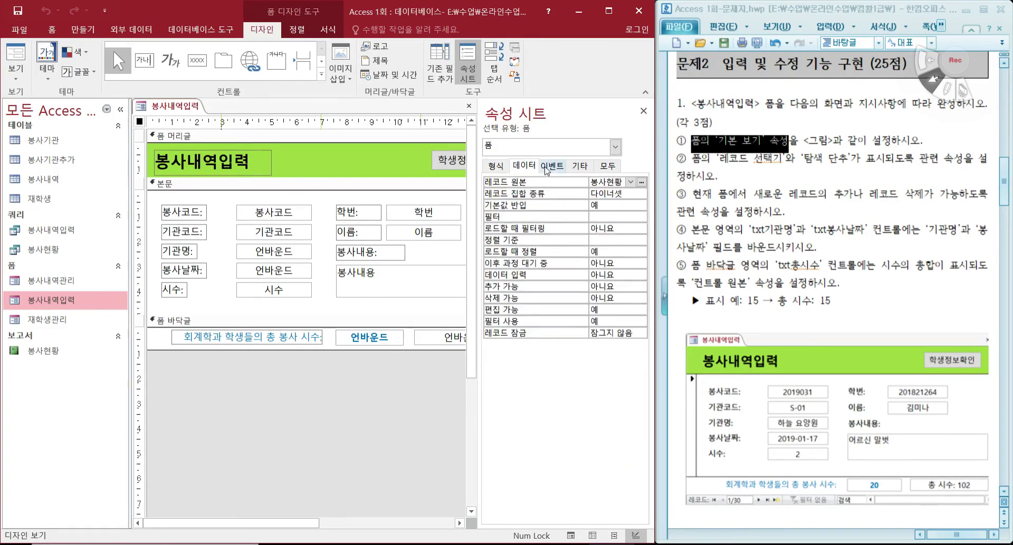
{"action": "left_click", "coordinate": [552, 167]}
{"action": "left_click", "coordinate": [580, 166]}
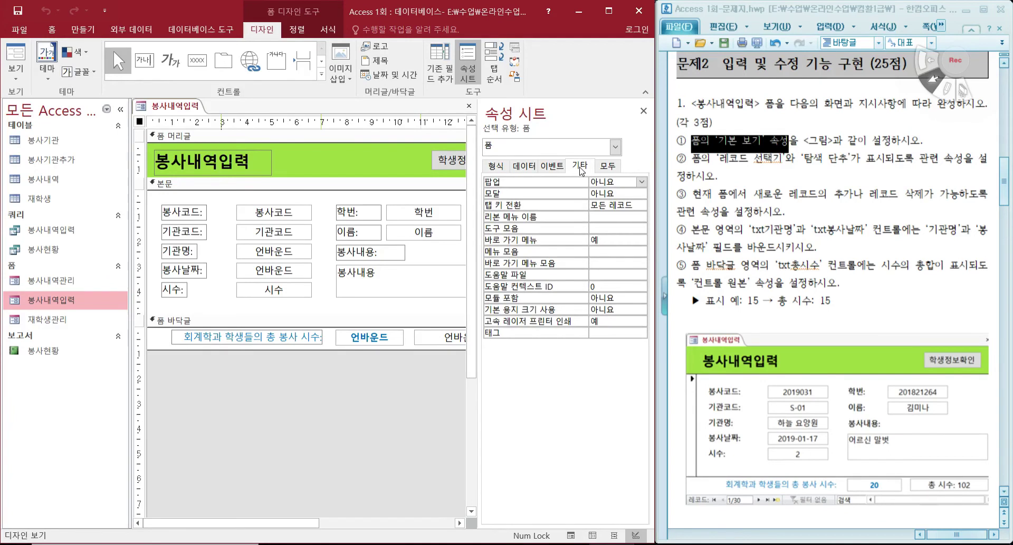
Widen the property value column and set the form's 기본 보기 property to 단일 폼
{"action": "left_click", "coordinate": [500, 167]}
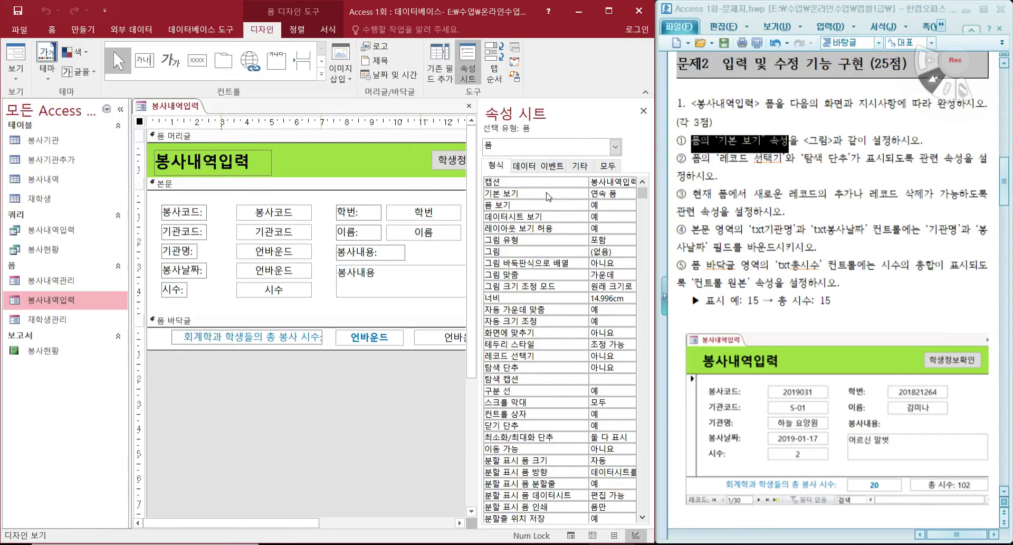
{"action": "left_click_drag", "start_coordinate": [589, 196], "coordinate": [576, 196]}
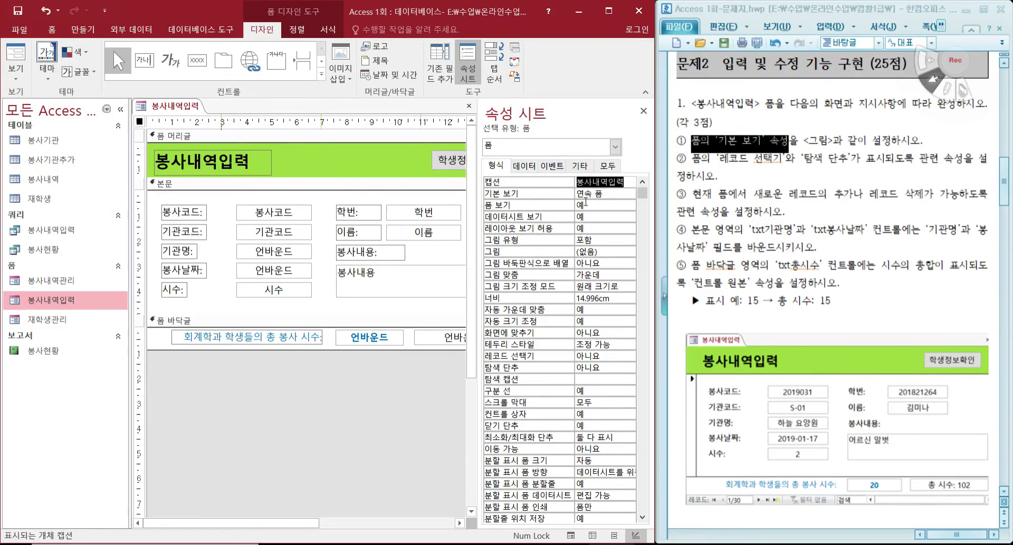
{"action": "left_click", "coordinate": [586, 193]}
{"action": "left_click", "coordinate": [630, 193]}
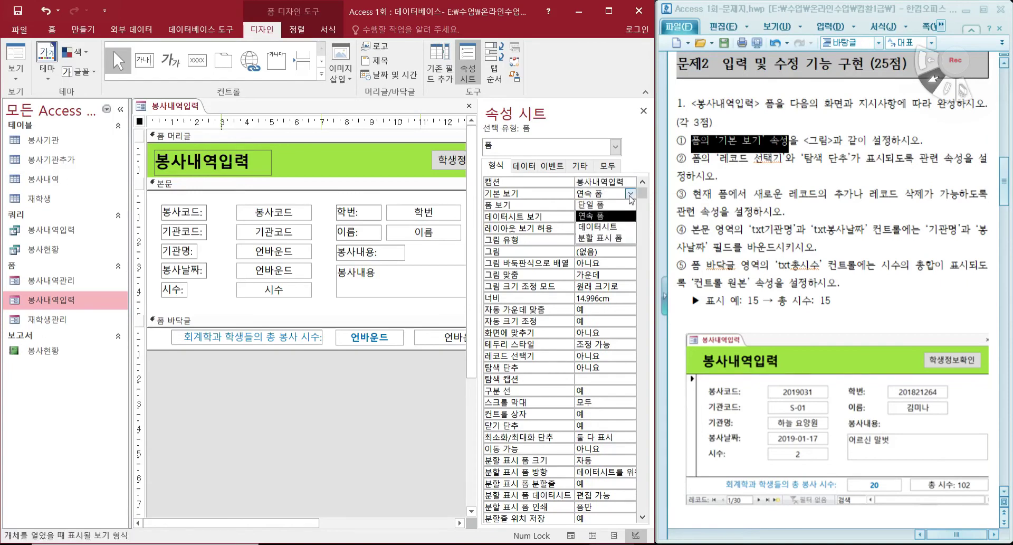
{"action": "left_click", "coordinate": [601, 205]}
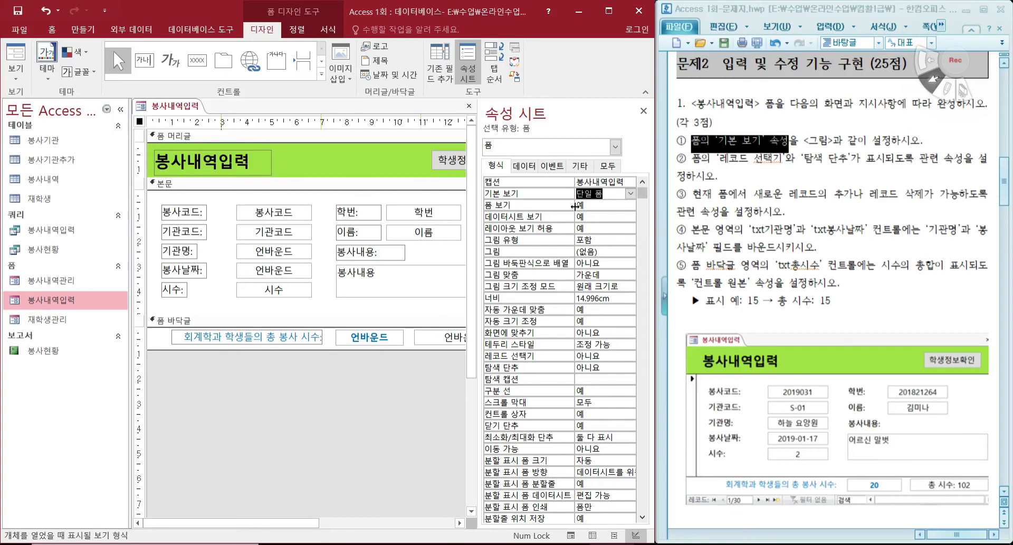
Check the single-form layout in Form view and go back to Design view
{"action": "left_click", "coordinate": [16, 71]}
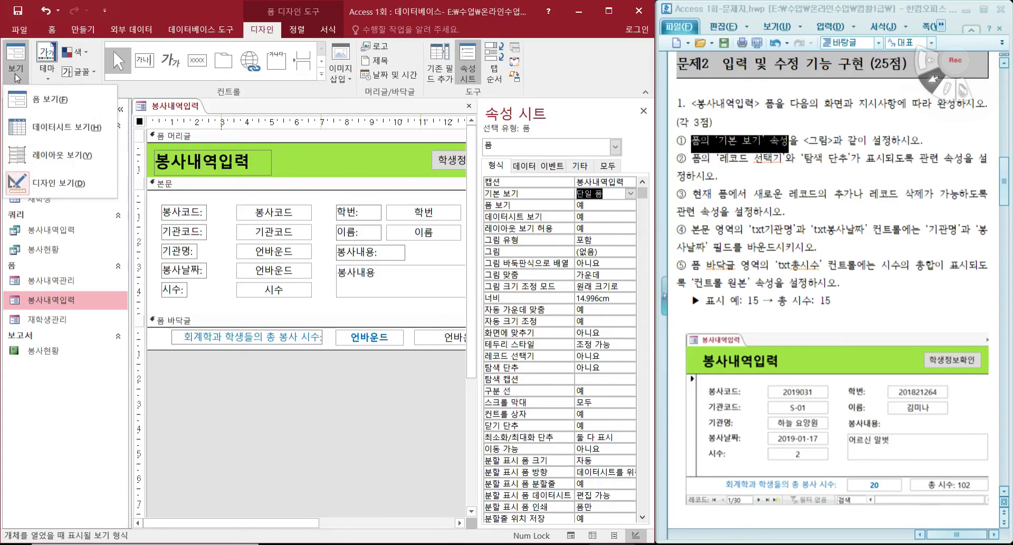
{"action": "left_click", "coordinate": [25, 101]}
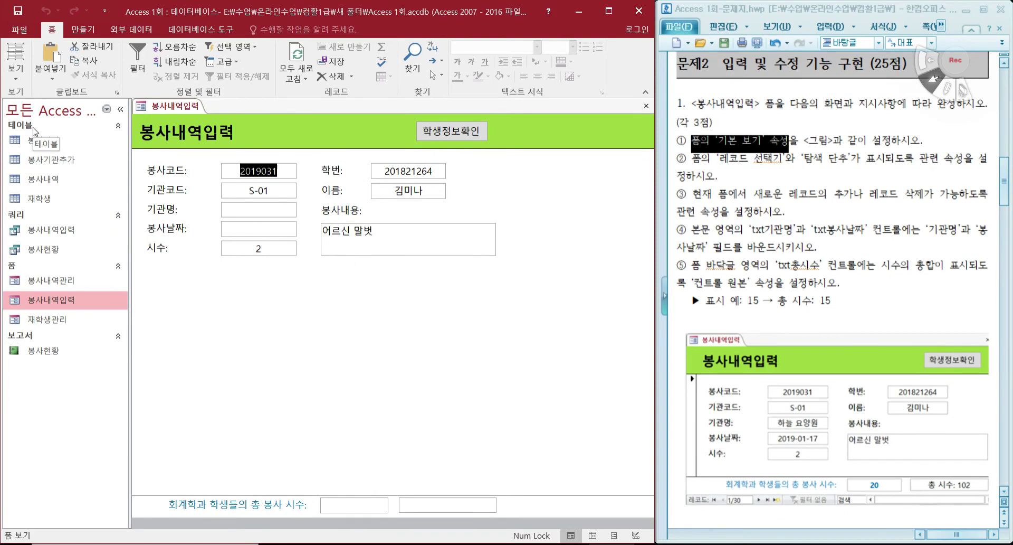
{"action": "left_click", "coordinate": [16, 73]}
{"action": "left_click", "coordinate": [44, 192]}
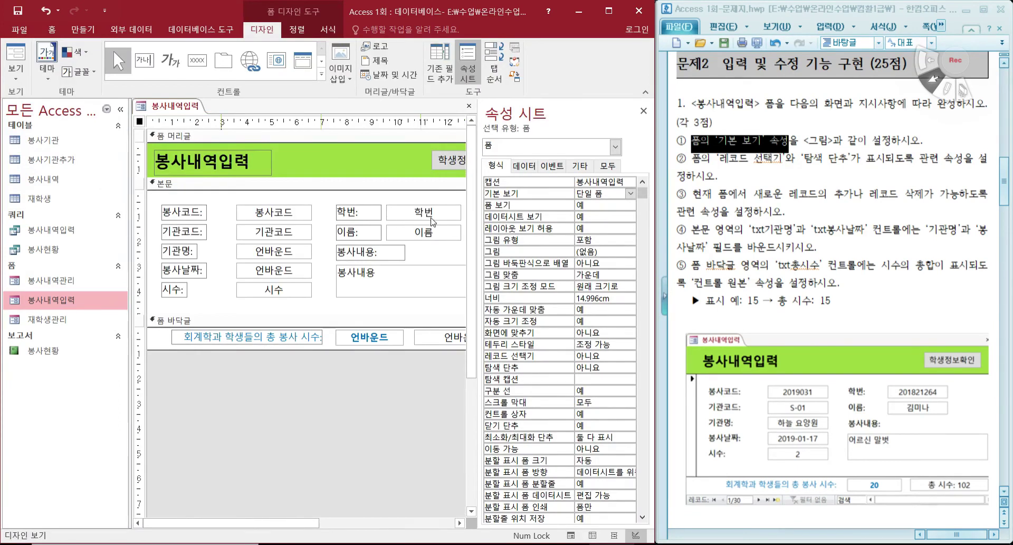
Collapse the navigation pane and set the form's 레코드 선택기 and 탐색 단추 properties to 예
{"action": "left_click", "coordinate": [123, 112]}
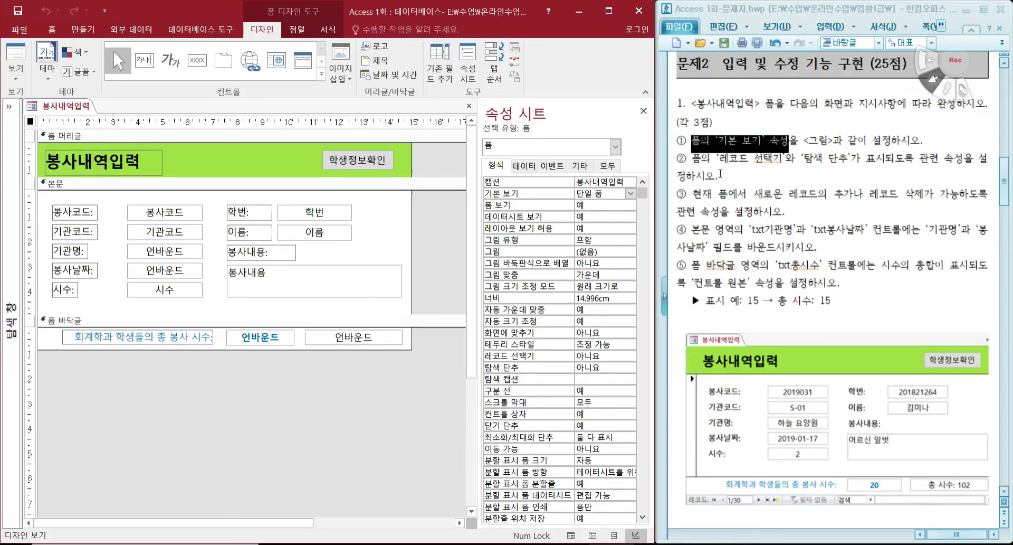
{"action": "left_click_drag", "start_coordinate": [719, 157], "coordinate": [794, 159]}
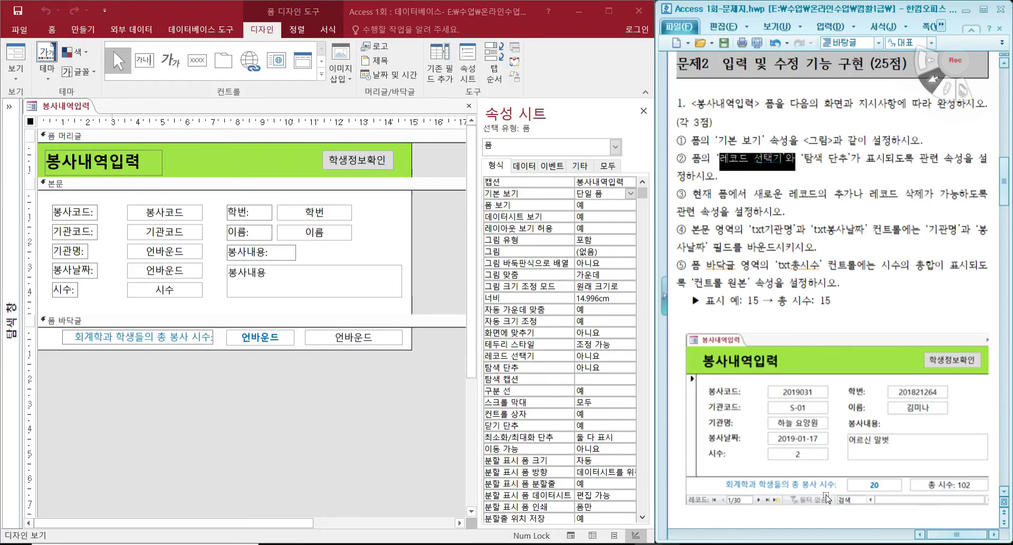
{"action": "left_click", "coordinate": [867, 157]}
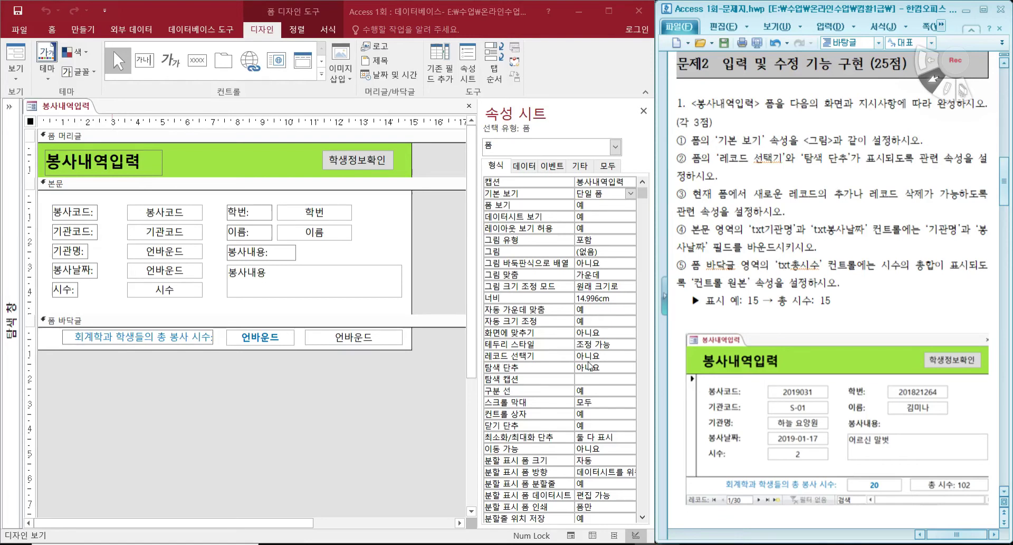
{"action": "left_click", "coordinate": [605, 356]}
{"action": "double_click", "coordinate": [605, 356]}
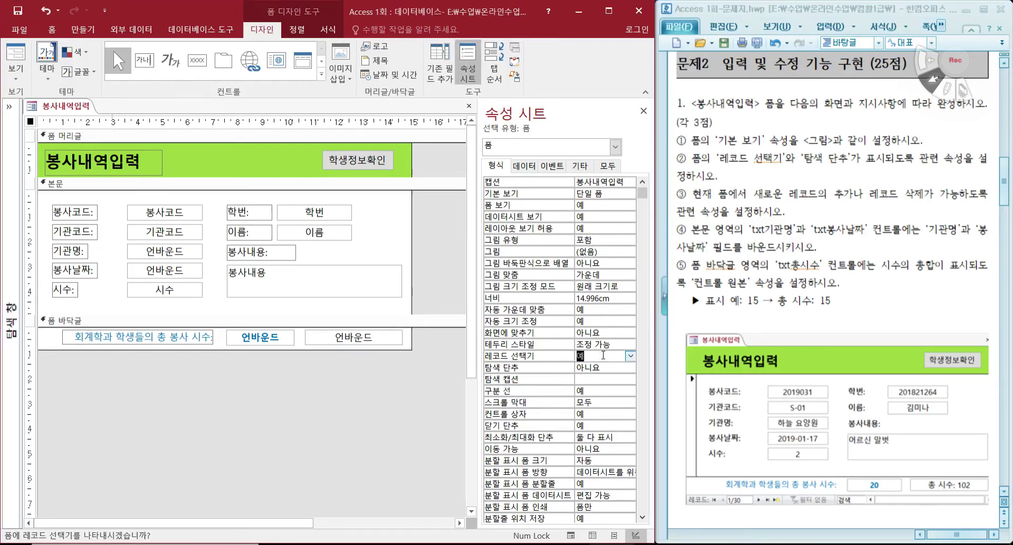
{"action": "double_click", "coordinate": [605, 368]}
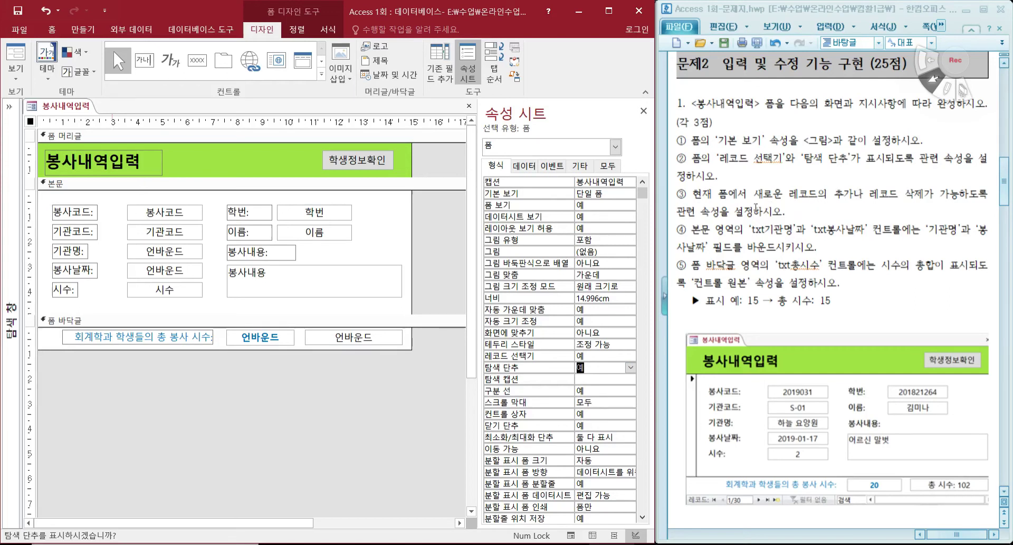
Allow adding and deleting records in the form by setting 추가 가능 and 삭제 가능 to 예
{"action": "left_click", "coordinate": [525, 166]}
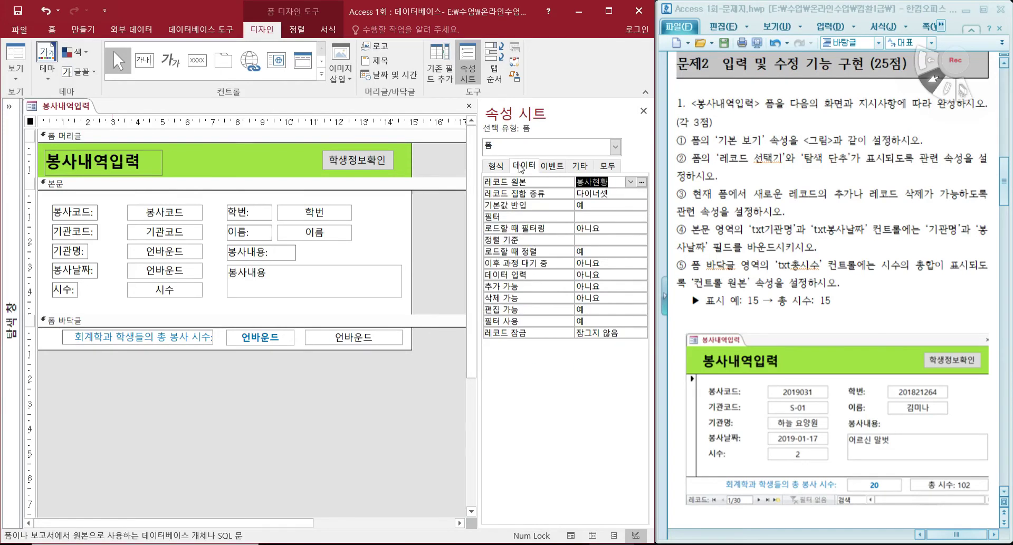
{"action": "double_click", "coordinate": [598, 288]}
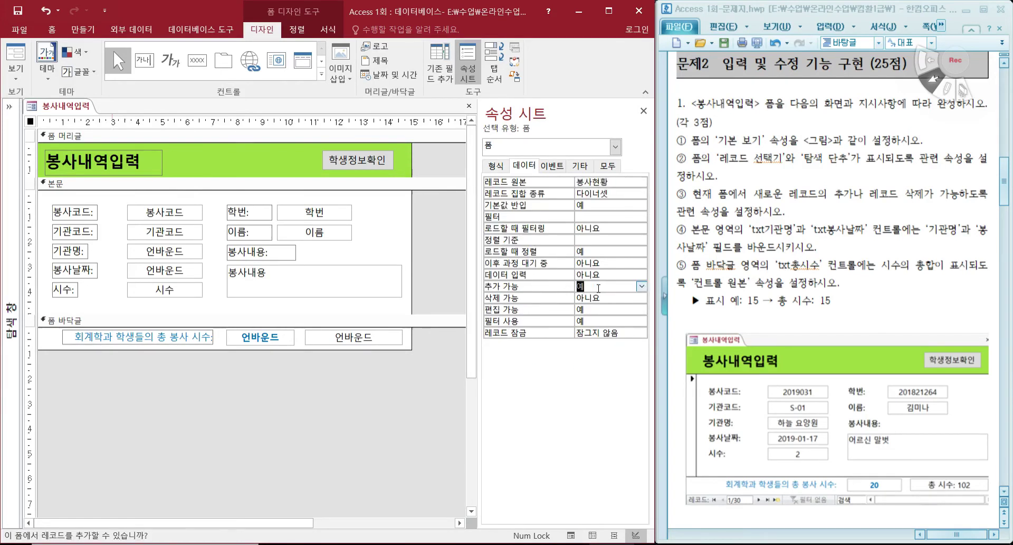
{"action": "double_click", "coordinate": [602, 299]}
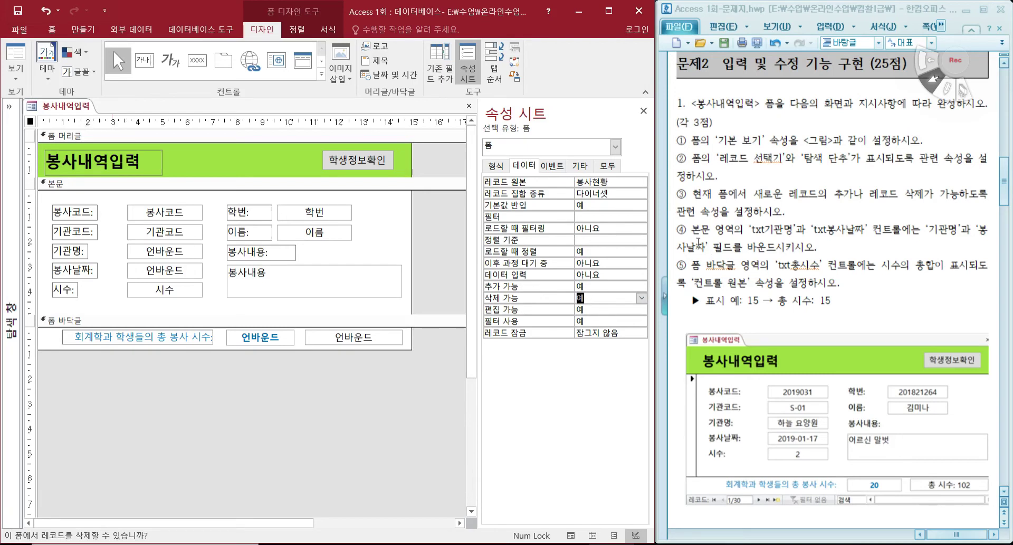
Bind the txt기관명 text box in the 본문 section to the 기관명 field
{"action": "left_click", "coordinate": [127, 189]}
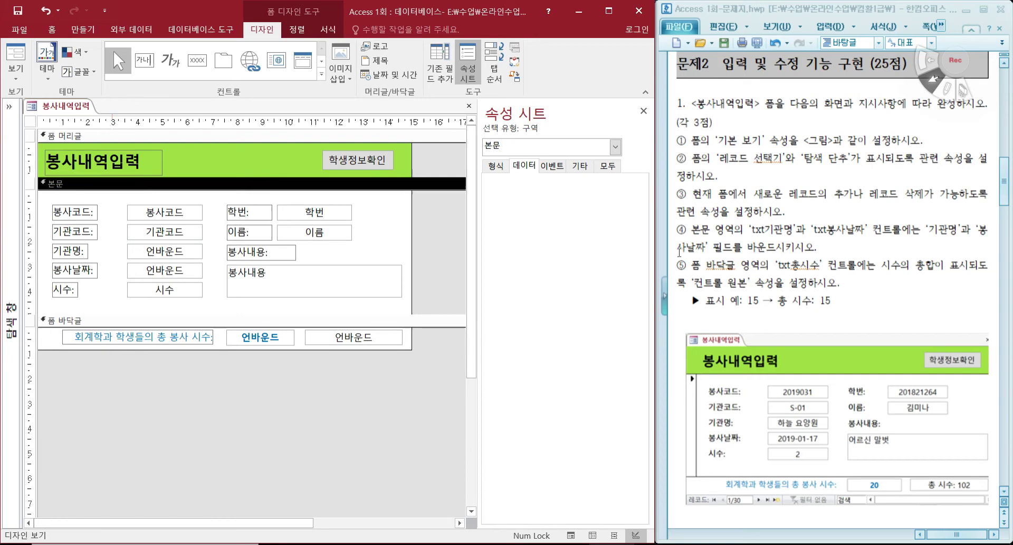
{"action": "left_click", "coordinate": [83, 251]}
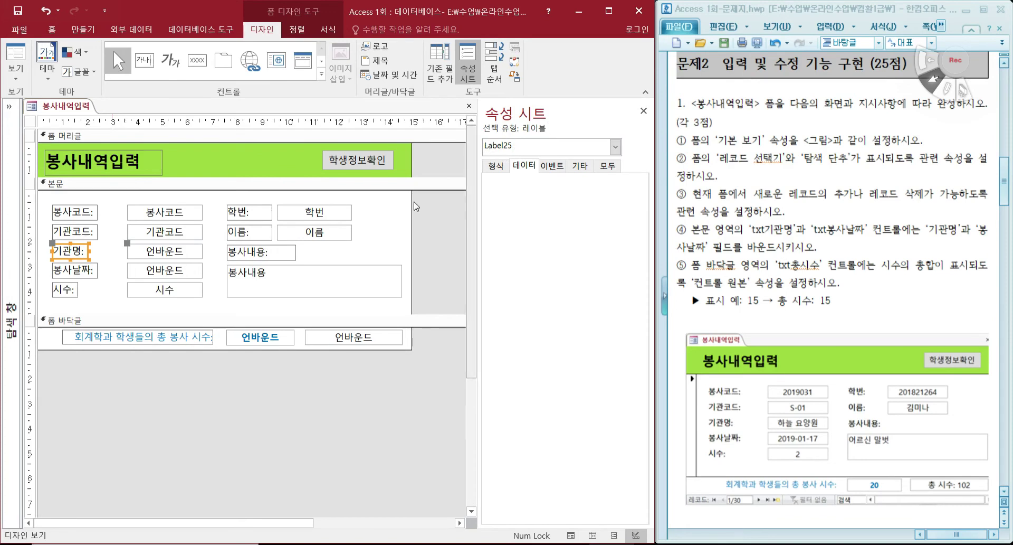
{"action": "left_click", "coordinate": [181, 256]}
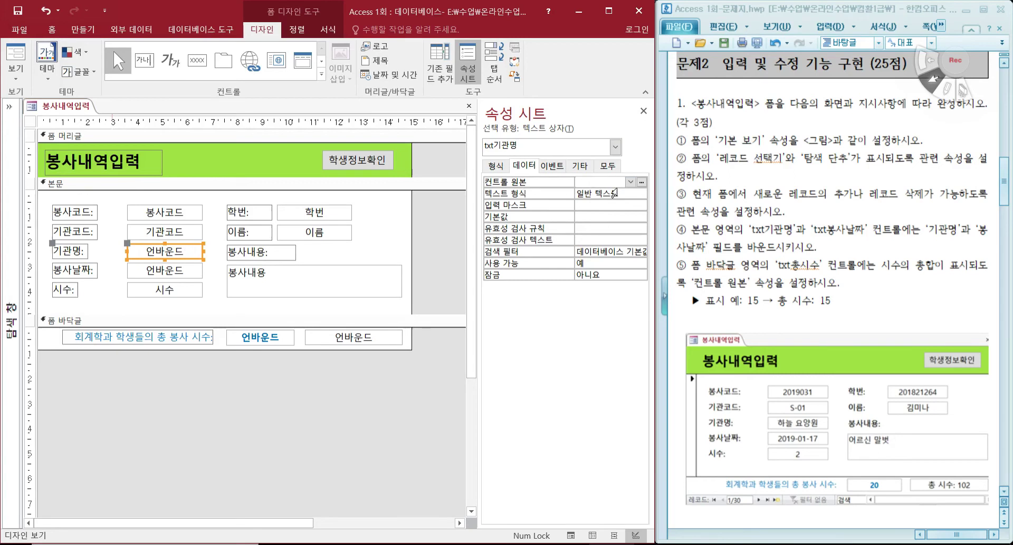
{"action": "left_click", "coordinate": [630, 182]}
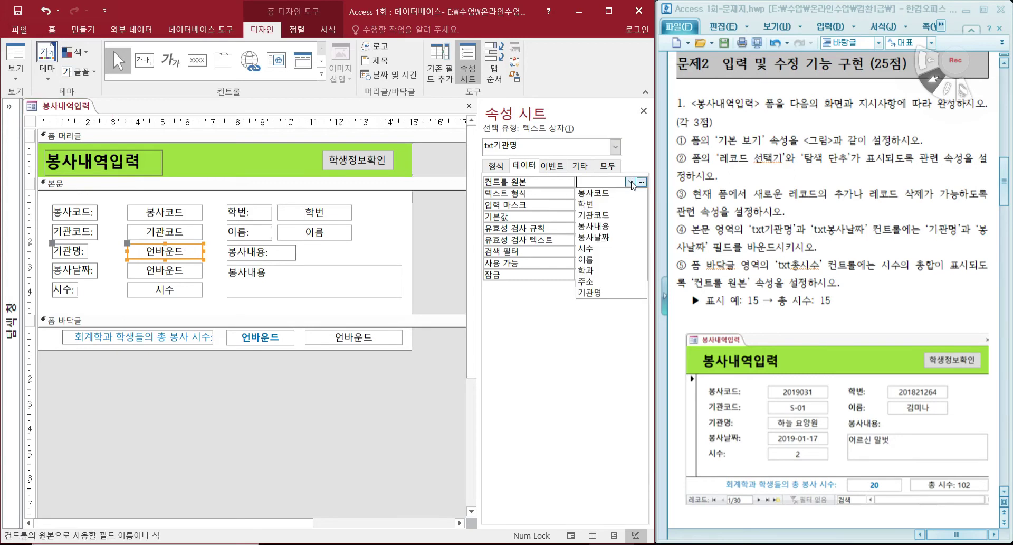
{"action": "left_click", "coordinate": [596, 293]}
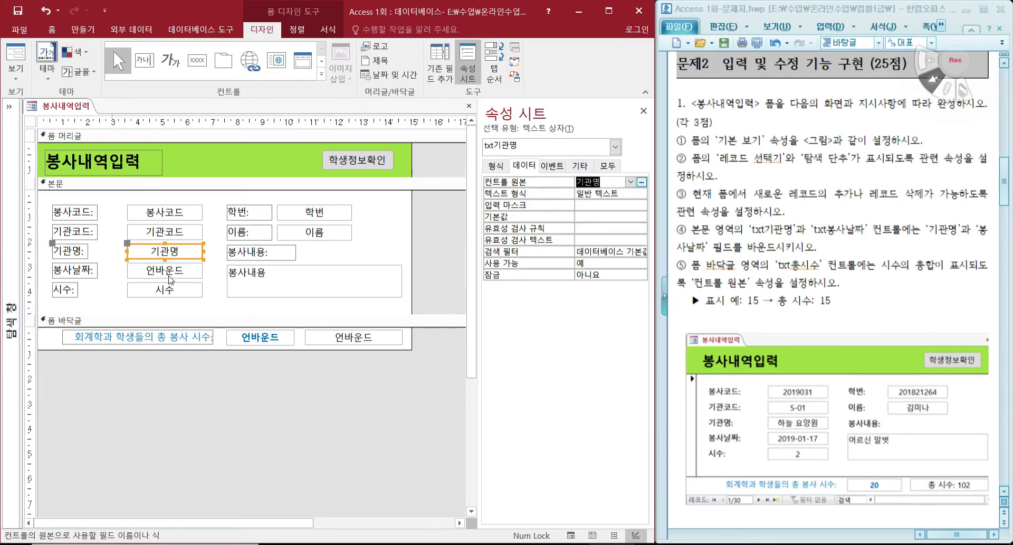
Bind the txt봉사날짜 text box in the 본문 section to the 봉사날짜 field
{"action": "left_click", "coordinate": [170, 272]}
{"action": "left_click", "coordinate": [631, 182]}
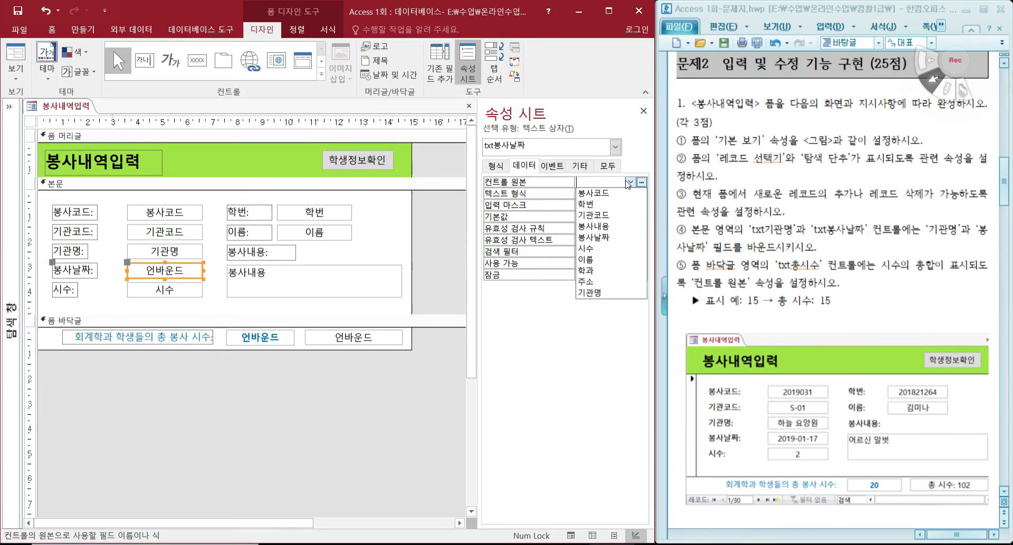
{"action": "left_click", "coordinate": [596, 238]}
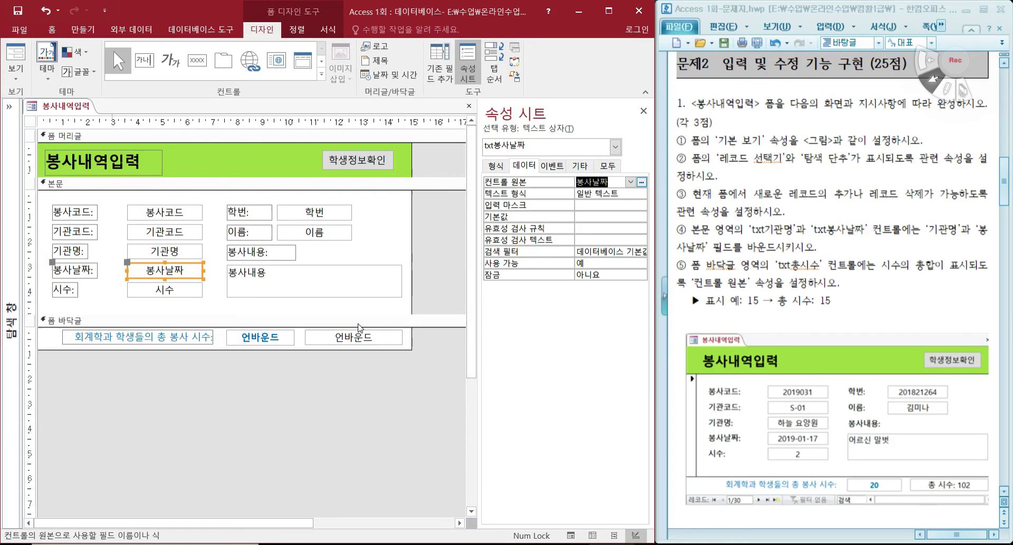
Set the control source of the txt총시수 text box in the form footer to ="총 시수: " & sum(시수)
{"action": "left_click", "coordinate": [339, 344]}
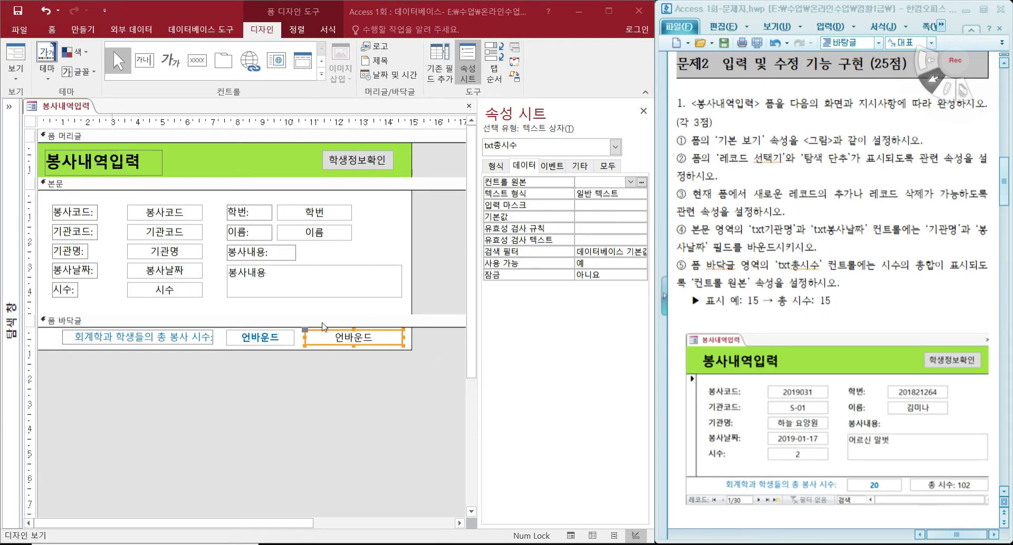
{"action": "left_click", "coordinate": [631, 183]}
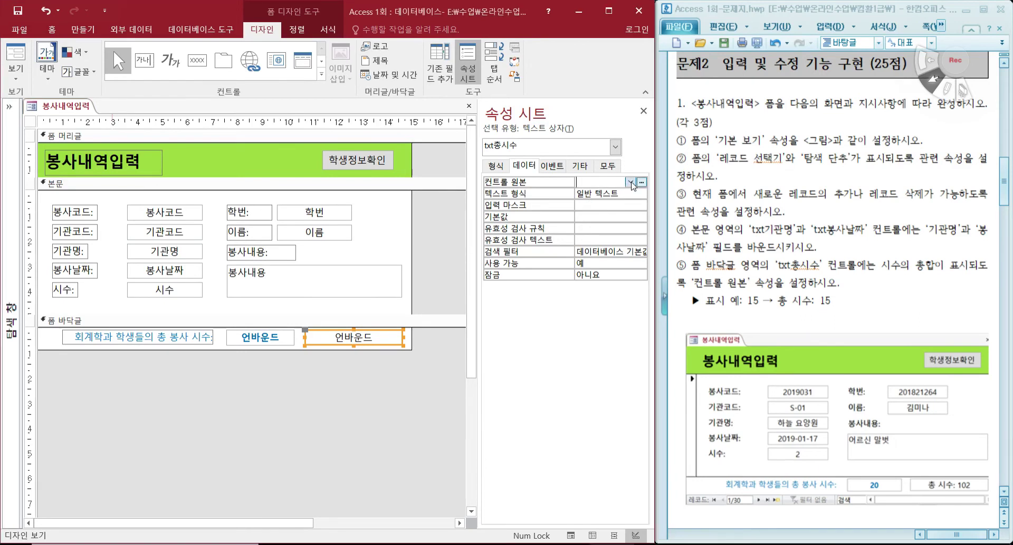
{"action": "left_click", "coordinate": [632, 182]}
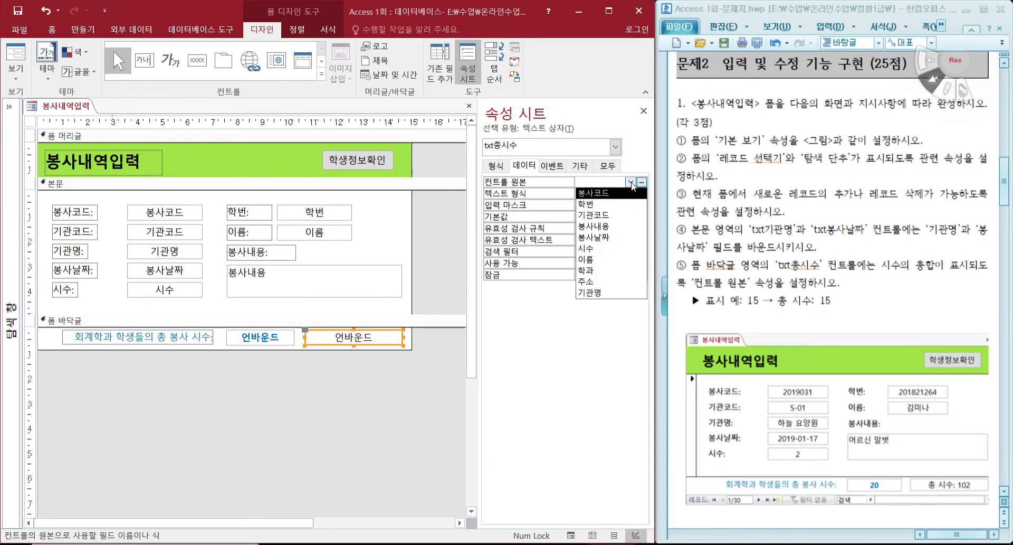
{"action": "left_click", "coordinate": [632, 183]}
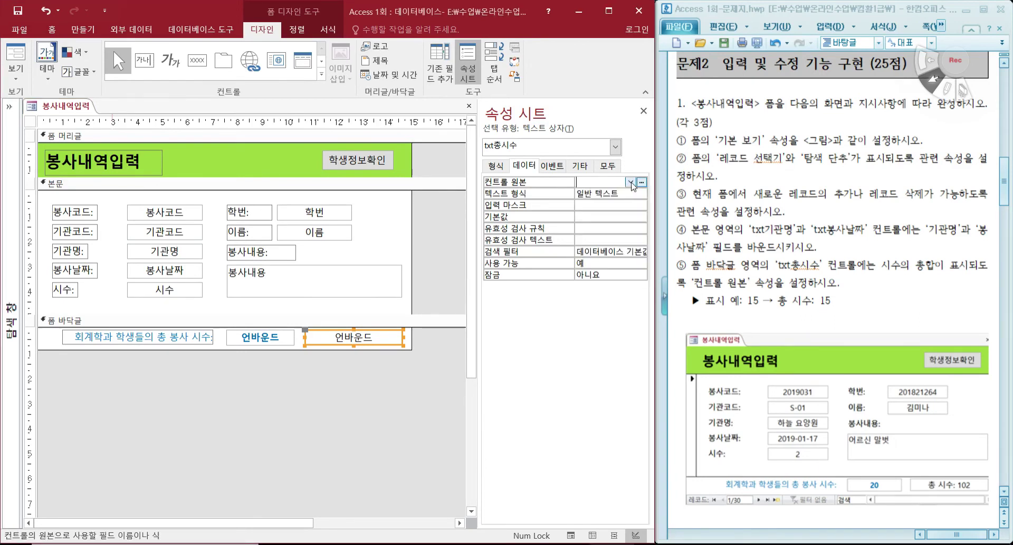
{"action": "left_click", "coordinate": [335, 336]}
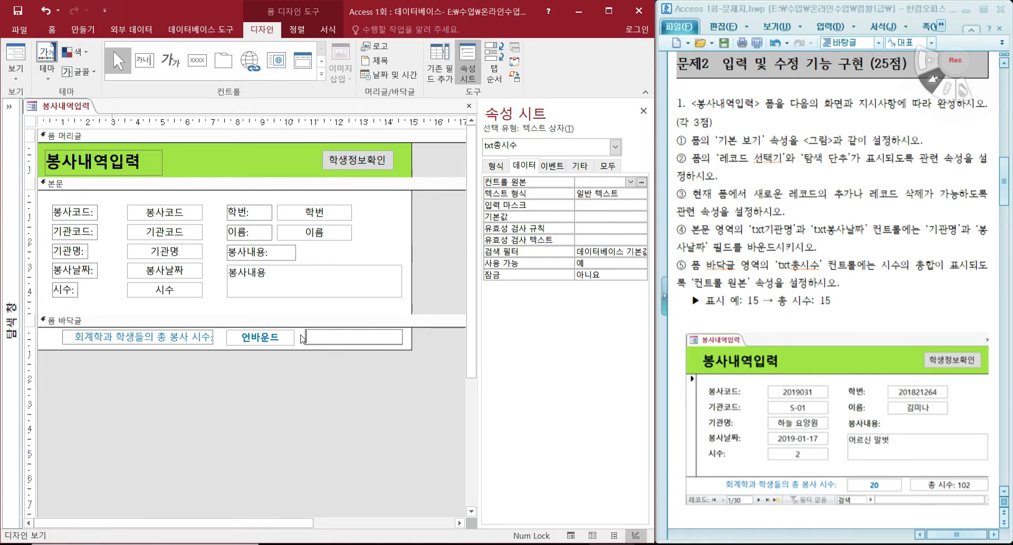
{"action": "left_click", "coordinate": [585, 182]}
{"action": "type", "text": "총 ㅅ시수: \""}
{"action": "type", "text": "&"}
{"action": "type", "text": "sum(ㅅ"}
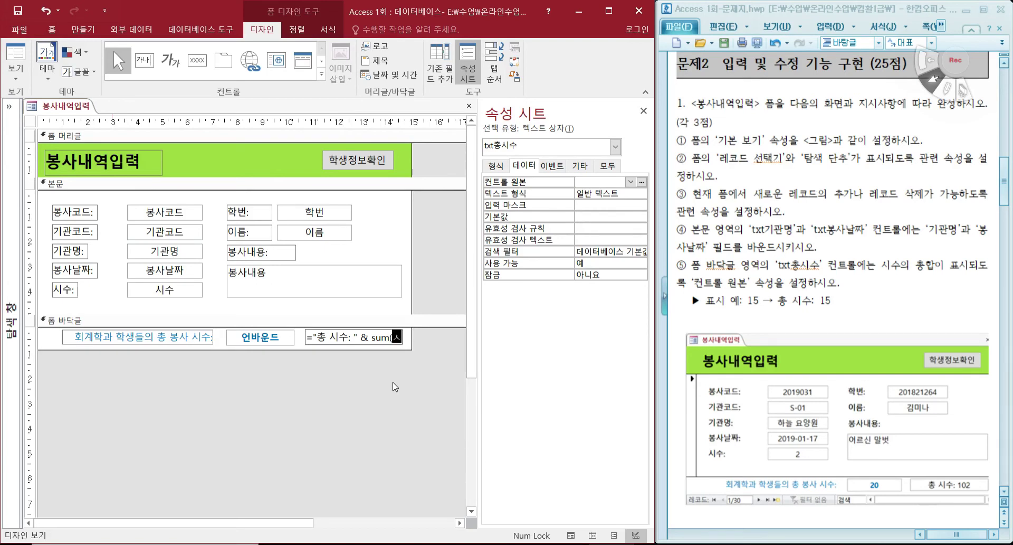
{"action": "type", "text": "수)"}
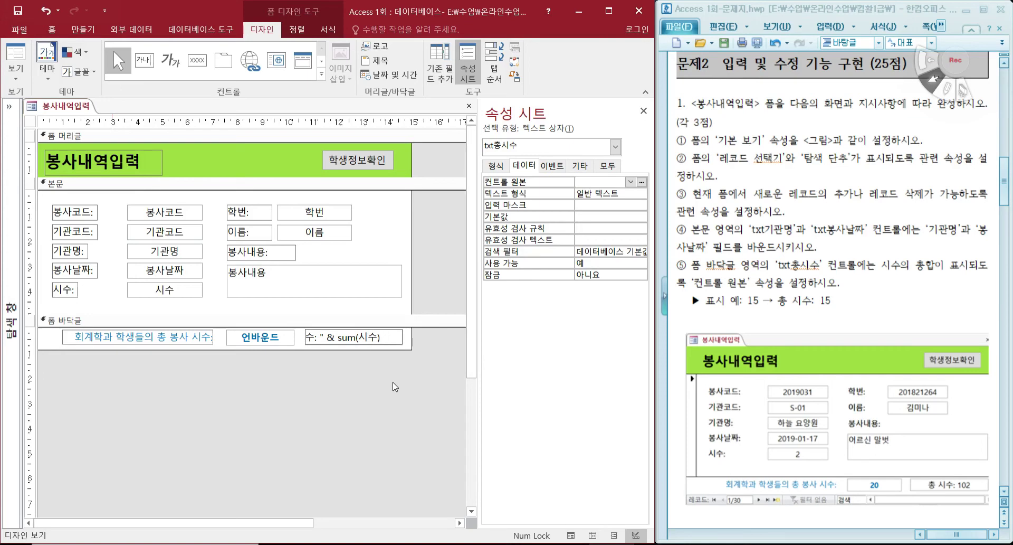
{"action": "key", "text": "Return"}
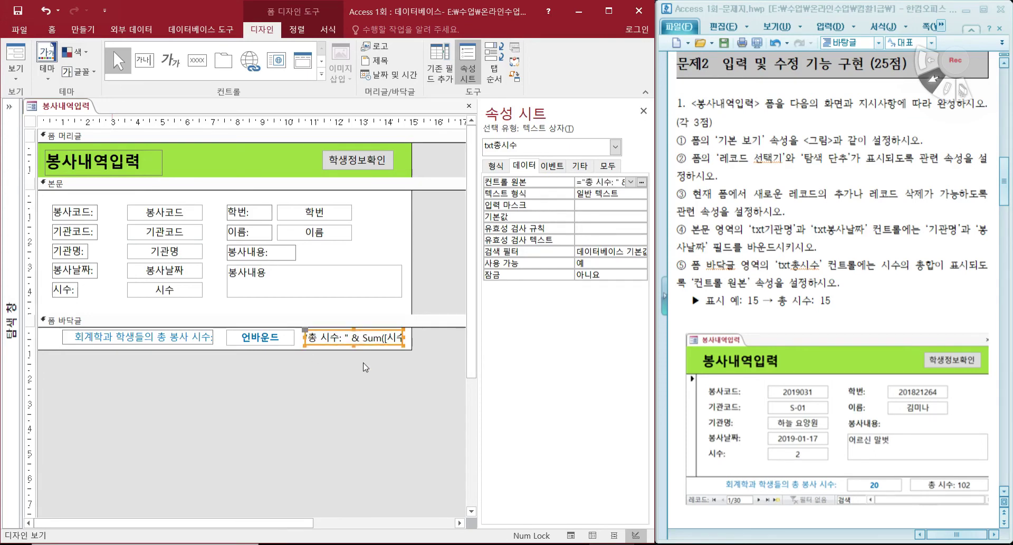
Review the txt총시수 expression, check the form's footer in Form view and go back to Design view
{"action": "left_click", "coordinate": [382, 336]}
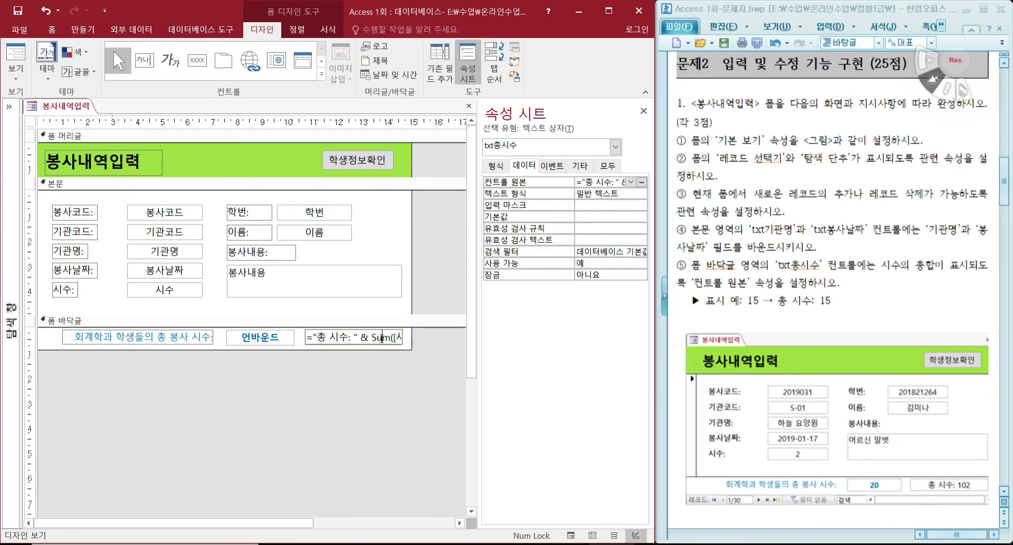
{"action": "left_click_drag", "start_coordinate": [391, 338], "coordinate": [411, 339]}
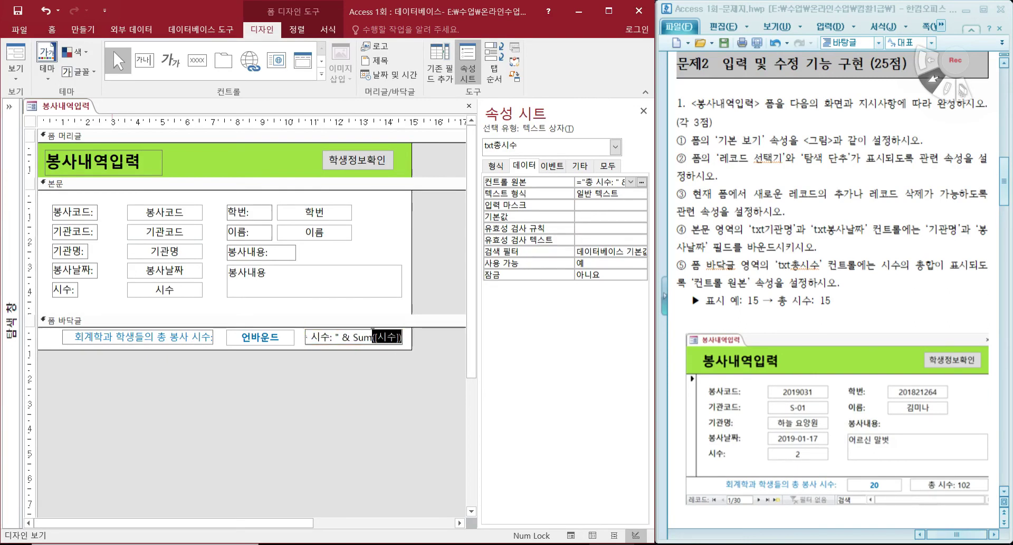
{"action": "key", "text": "Left"}
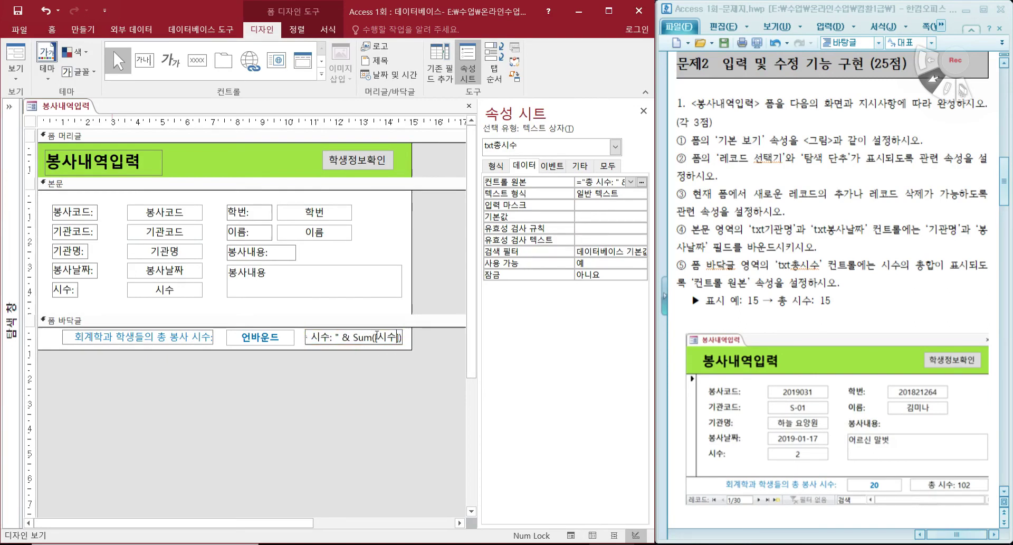
{"action": "left_click", "coordinate": [411, 350]}
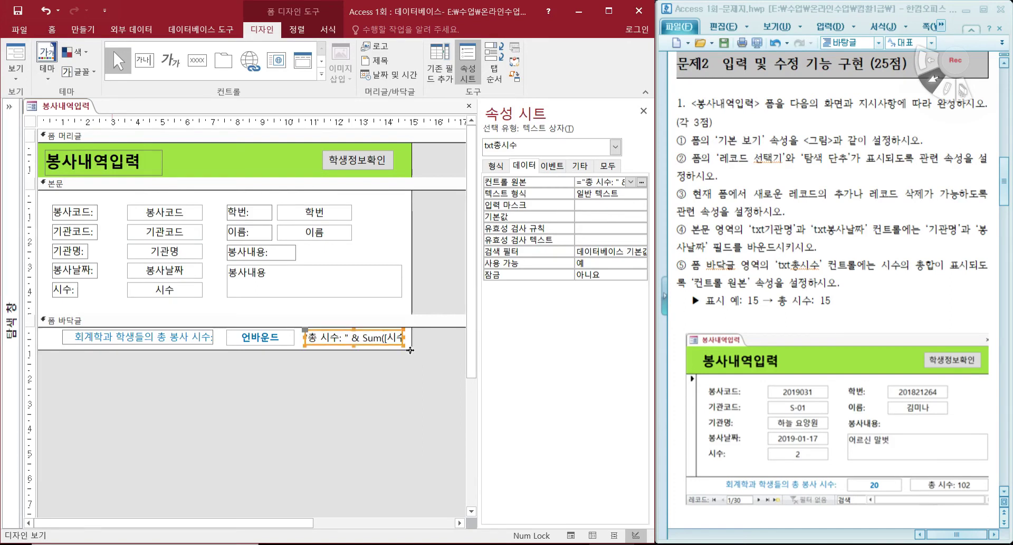
{"action": "left_click", "coordinate": [20, 80]}
{"action": "left_click", "coordinate": [24, 99]}
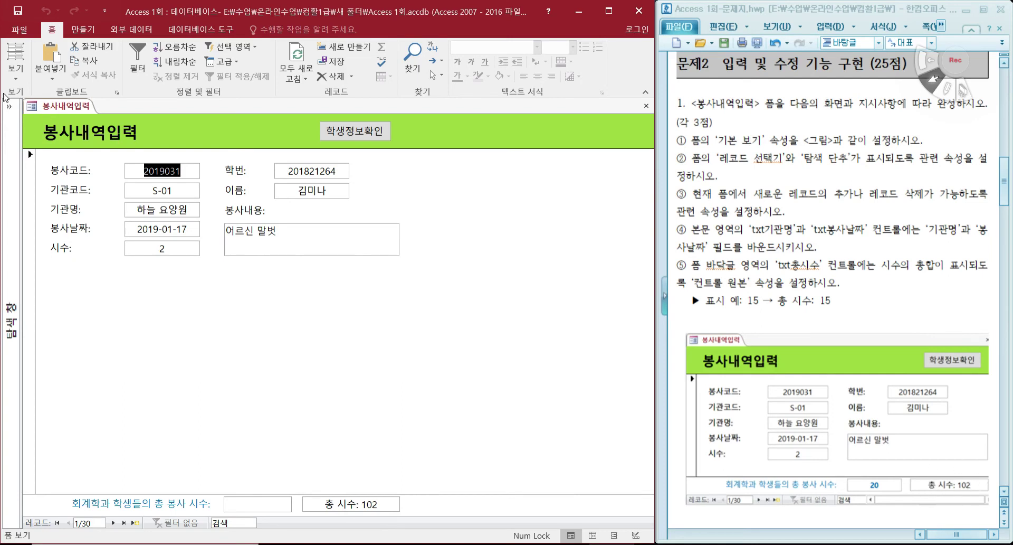
{"action": "left_click", "coordinate": [15, 71]}
{"action": "left_click", "coordinate": [40, 183]}
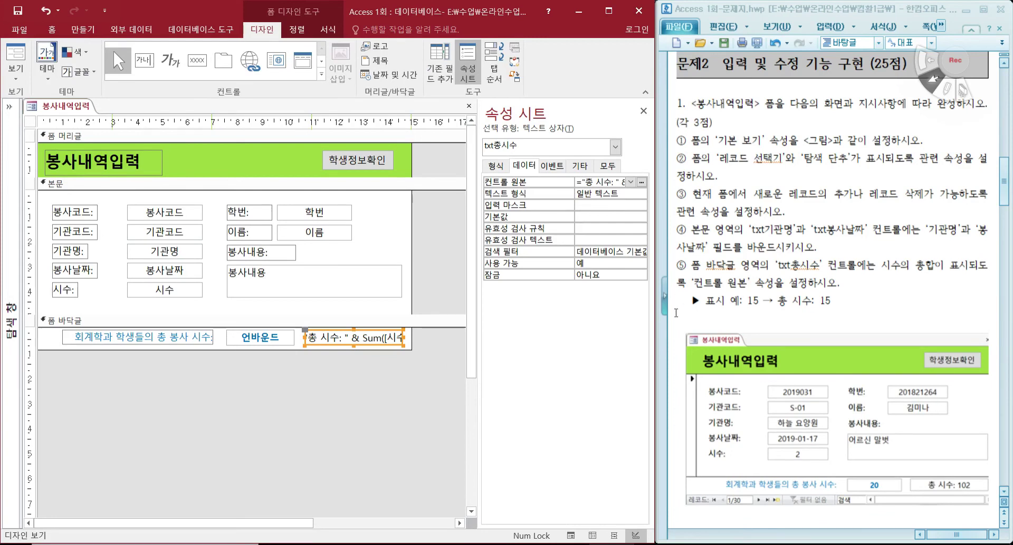
Save the 봉사내역입력 form and bring up items 2 and 3 of 문제2 in the exam paper
{"action": "scroll", "coordinate": [676, 327], "scroll_direction": "down", "scroll_amount": 3}
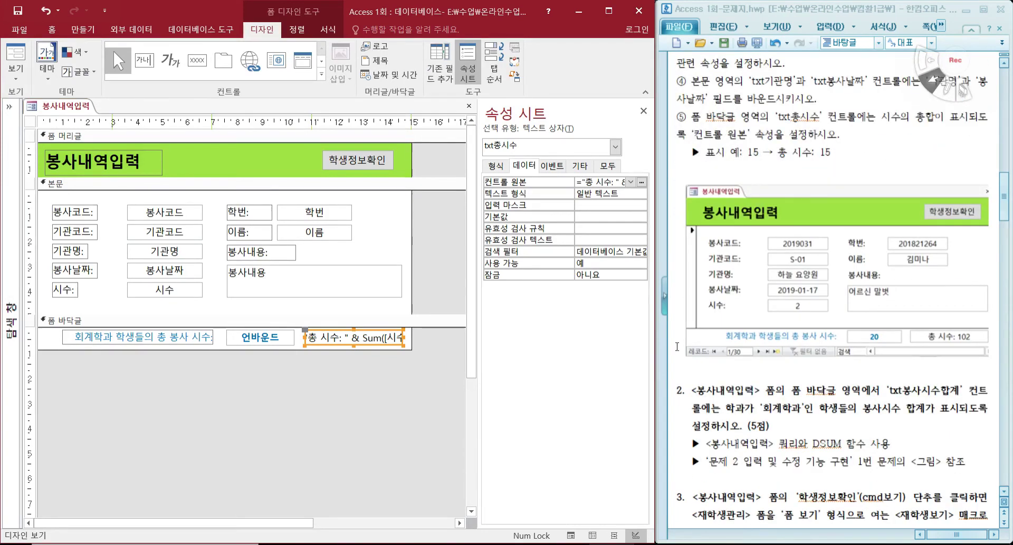
{"action": "left_click", "coordinate": [19, 11]}
{"action": "scroll", "coordinate": [762, 398], "scroll_direction": "down", "scroll_amount": 3}
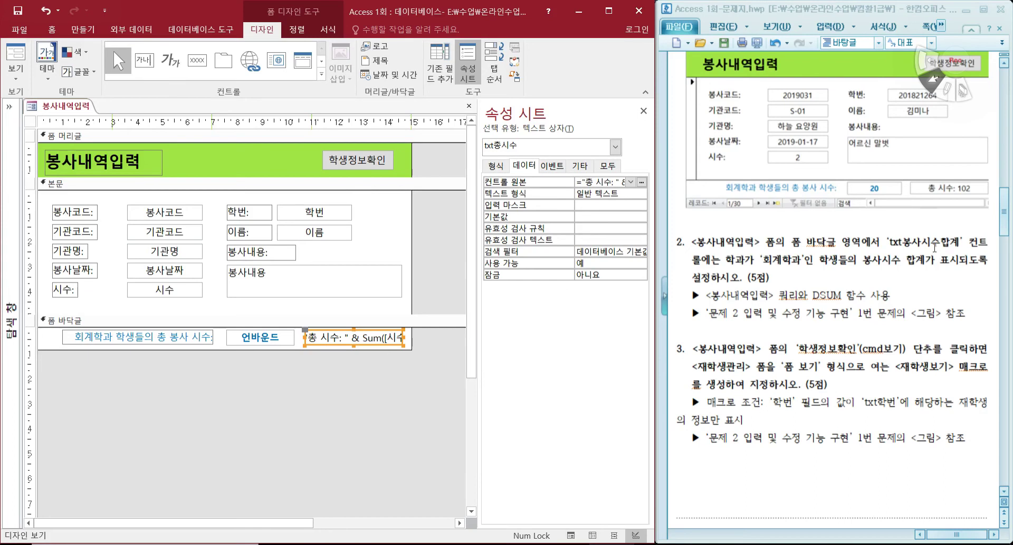
Check the DSUM requirement for txt봉사시수합계 in the exam paper and open a blank Notepad (메모장) window clear of the form footer
{"action": "left_click", "coordinate": [272, 339]}
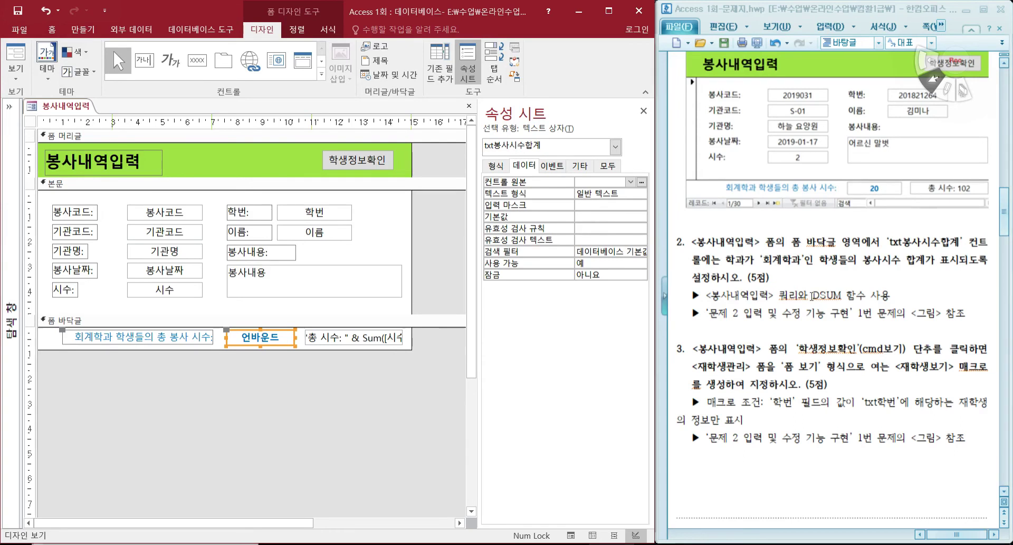
{"action": "left_click_drag", "start_coordinate": [812, 294], "coordinate": [841, 295]}
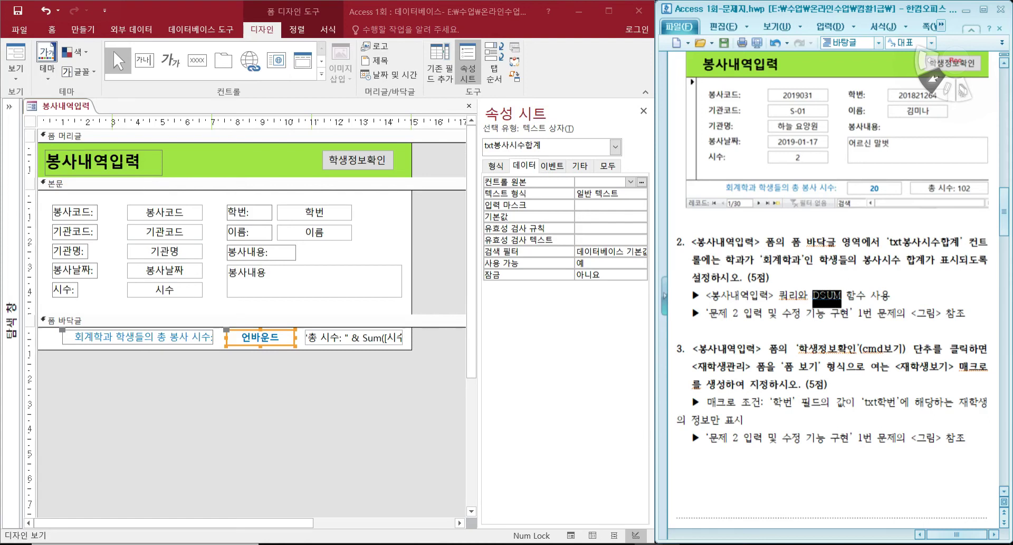
{"action": "left_click", "coordinate": [114, 544]}
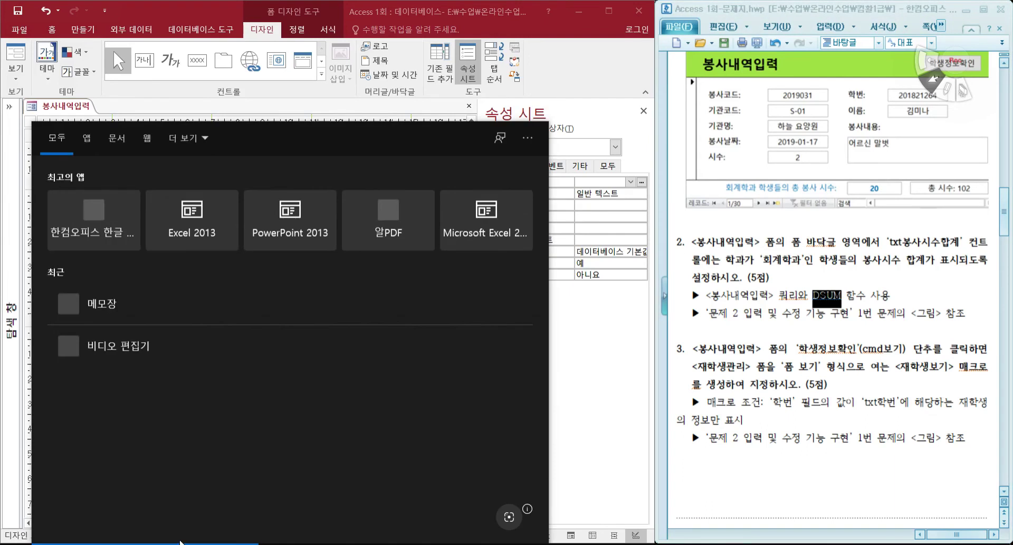
{"action": "left_click", "coordinate": [106, 303]}
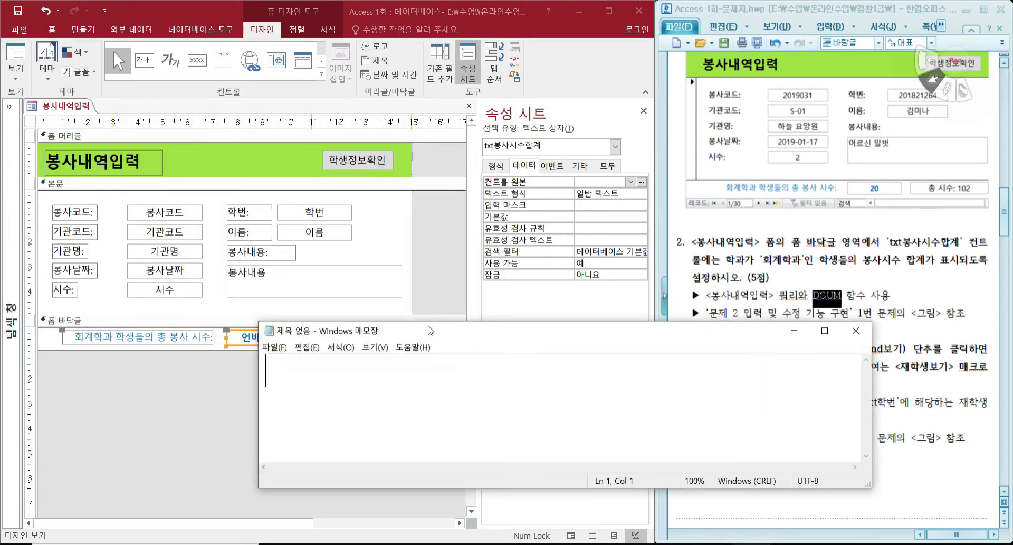
{"action": "left_click_drag", "start_coordinate": [443, 336], "coordinate": [245, 141]}
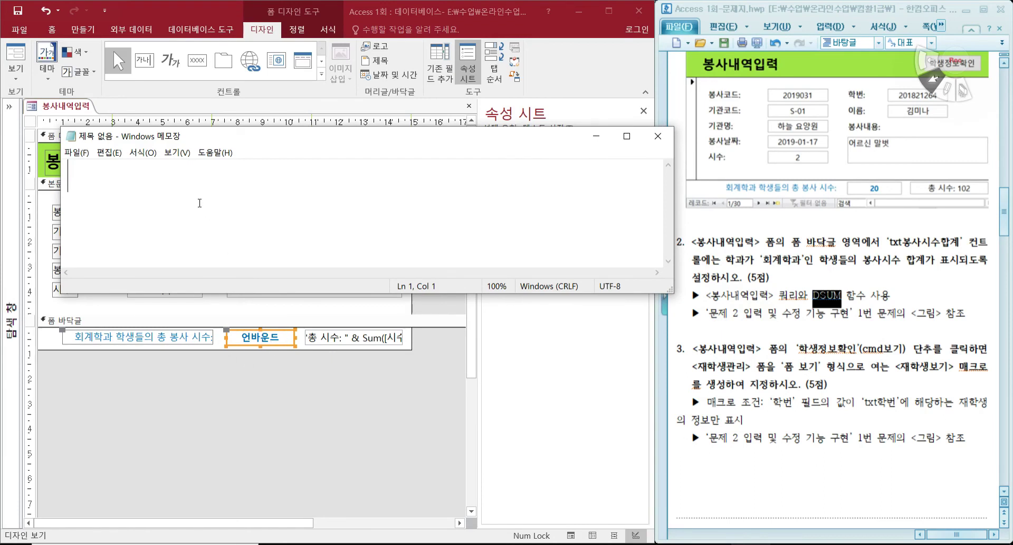
Draft the start of the expression in Notepad with the field and query arguments: =dsum("시수","봉사내역입력",
{"action": "type", "text": "="}
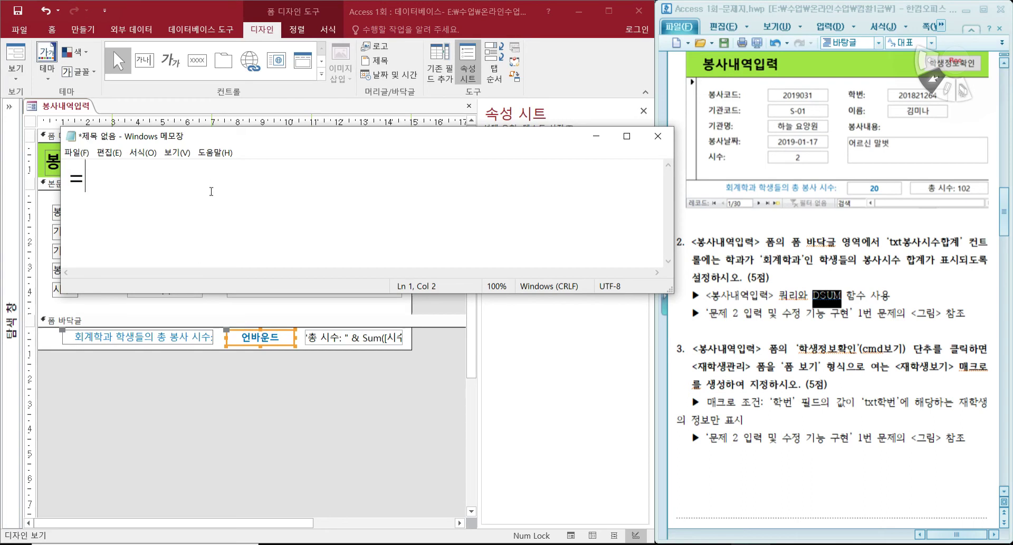
{"action": "type", "text": "dsum("}
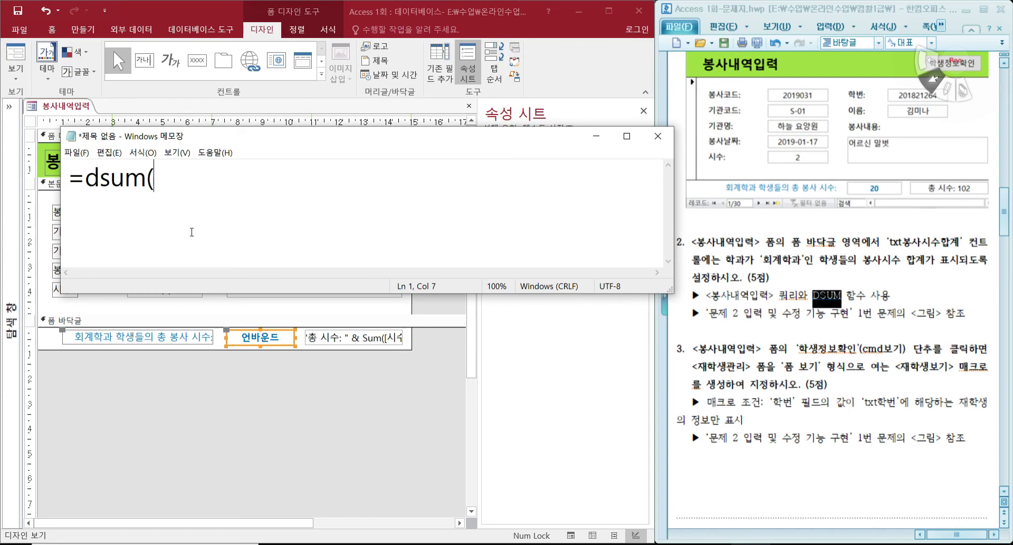
{"action": "type", "text": "\"싯"}
{"action": "type", "text": "수\""}
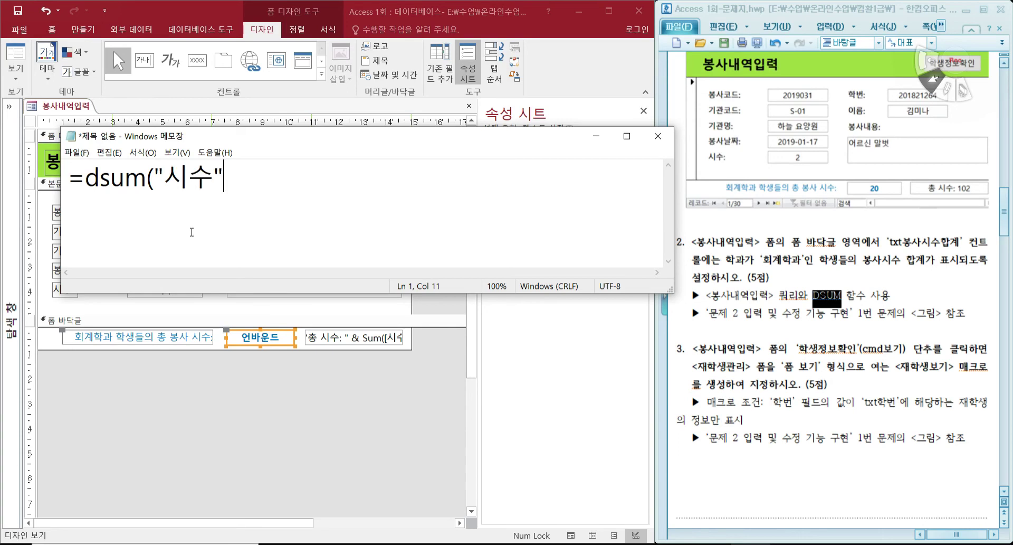
{"action": "type", "text": ",\""}
{"action": "type", "text": "봉사내여"}
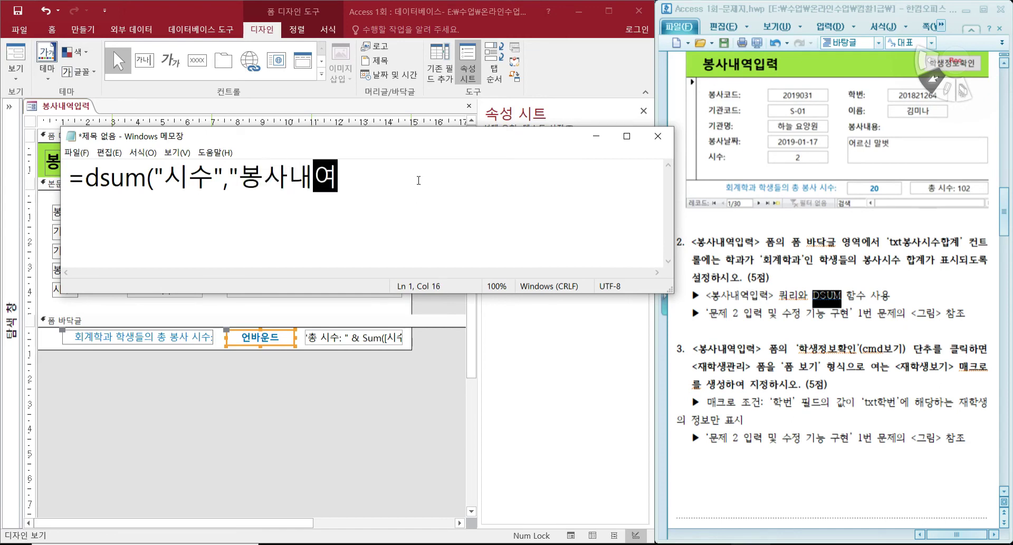
{"action": "type", "text": "ㄱ이ㅂ력"}
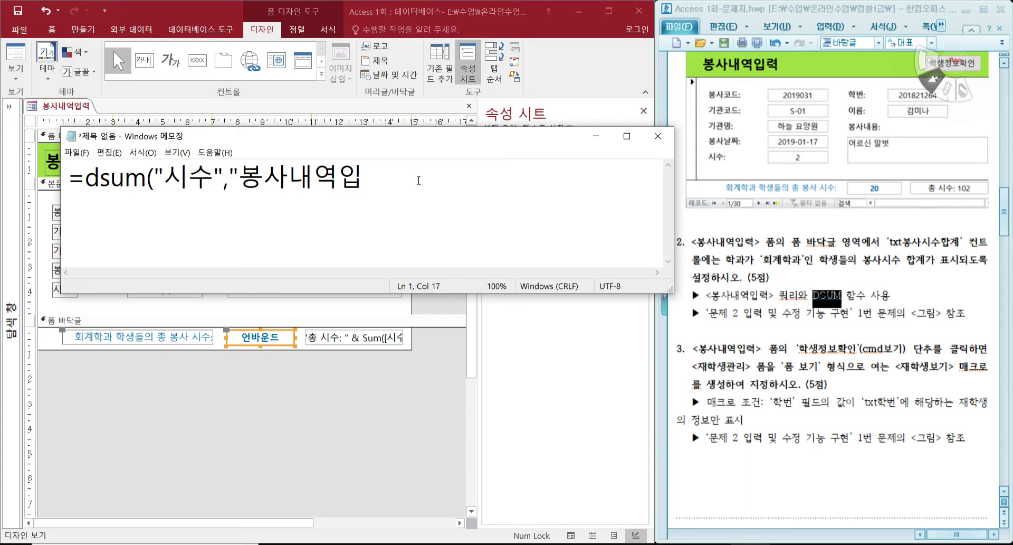
{"action": "type", "text": "\","}
Complete the drafted DSUM expression with the criteria argument "학과='회계학과'" and the closing parenthesis
{"action": "type", "text": "\""}
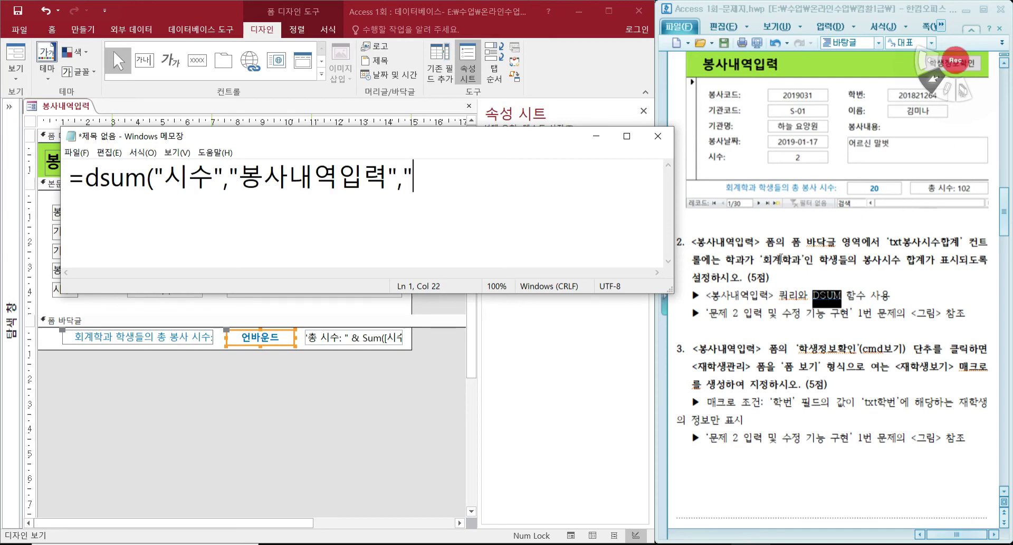
{"action": "type", "text": "학ㄱ"}
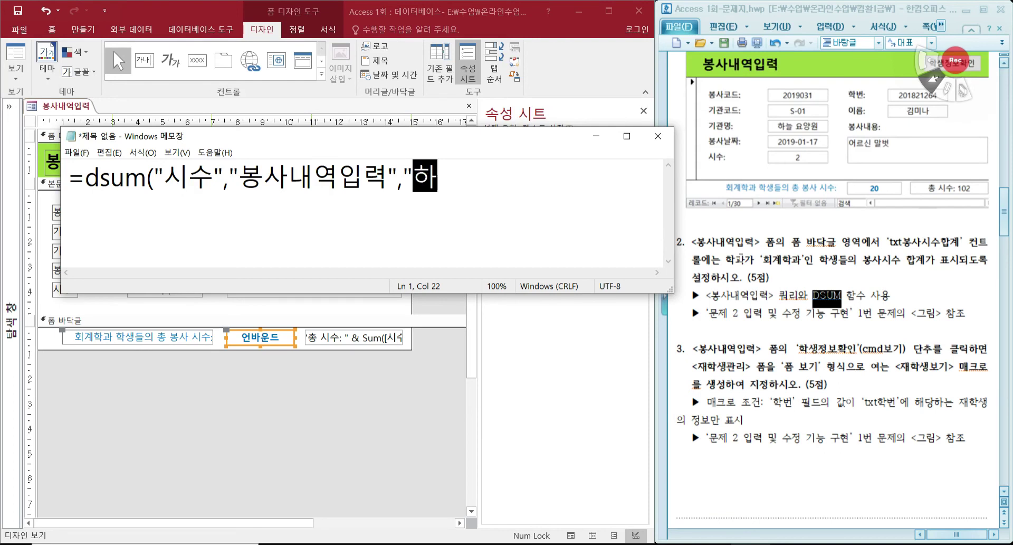
{"action": "type", "text": "ㅘ"}
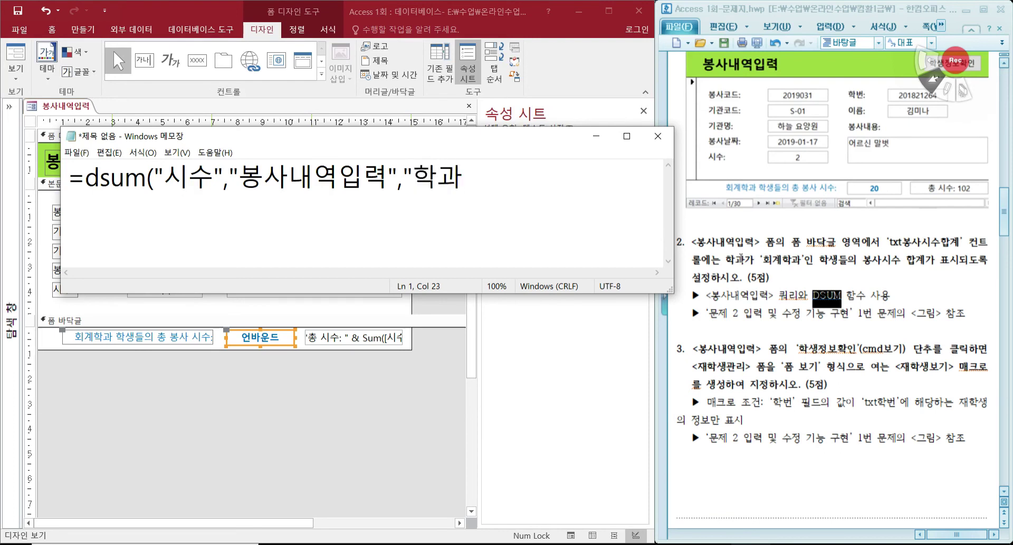
{"action": "key", "text": "Hangul"}
{"action": "type", "text": "="}
{"action": "type", "text": "\""}
{"action": "key", "text": "BackSpace"}
{"action": "type", "text": "'"}
{"action": "type", "text": "ㅎㅗㅣㄱㅖㅎ"}
{"action": "type", "text": "ㅏㄱㄱㅗㅏ"}
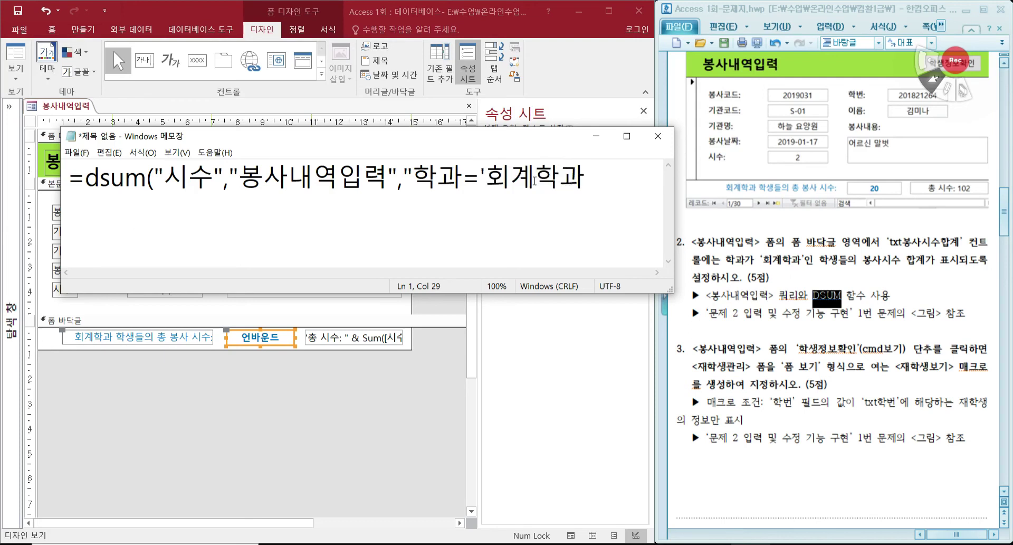
{"action": "type", "text": "'\")"}
Copy the drafted DSUM expression from Notepad into the txt봉사시수합계 text box in the Access form footer
{"action": "left_click_drag", "start_coordinate": [608, 177], "coordinate": [49, 182]}
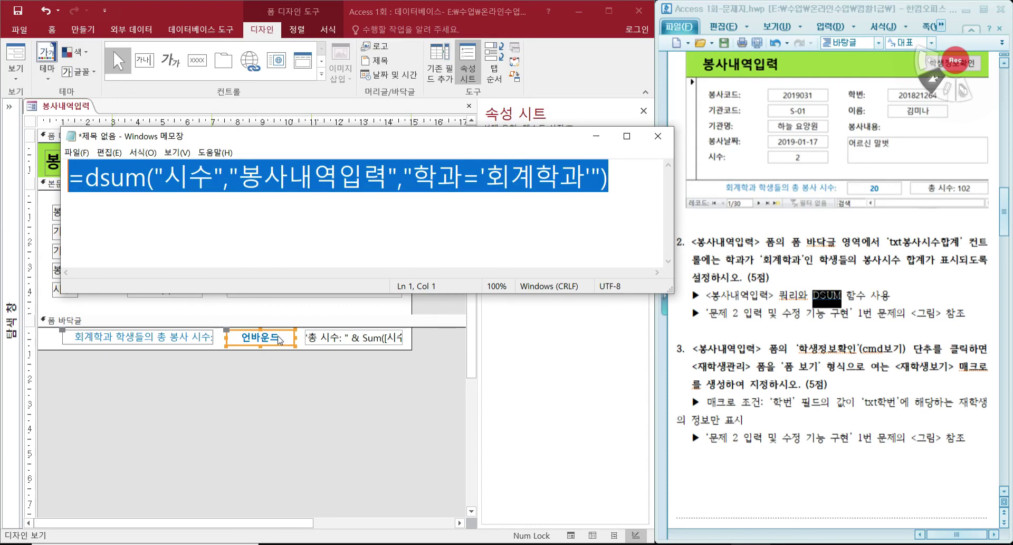
{"action": "left_click", "coordinate": [271, 334]}
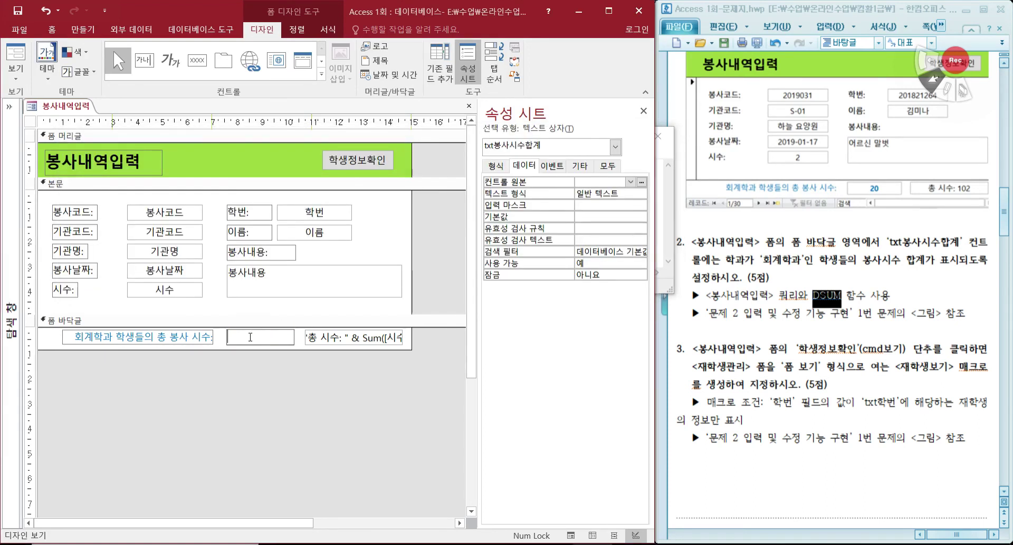
{"action": "key", "text": "ctrl+v"}
{"action": "key", "text": "Return"}
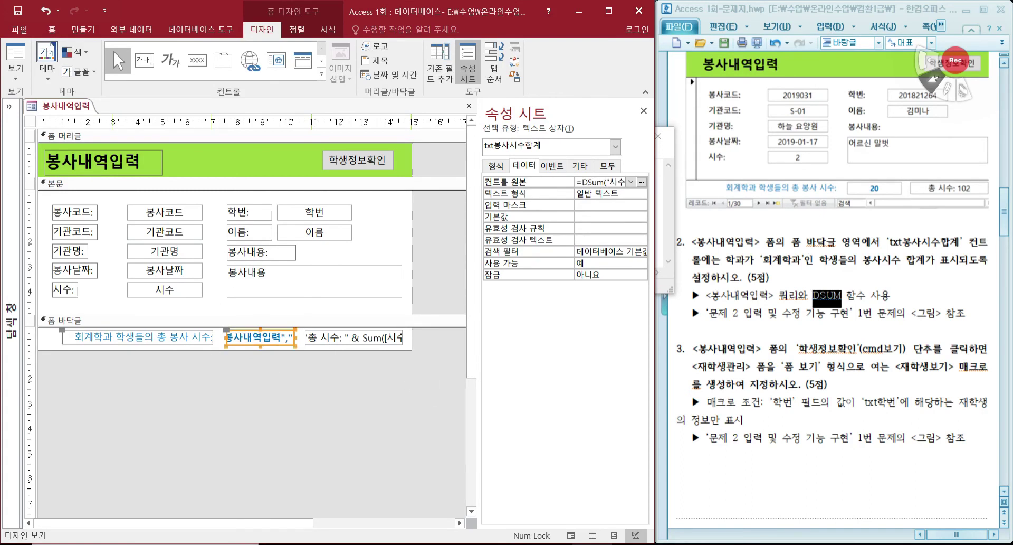
Check the 회계학과 total in Form view, then return the 봉사내역입력 form to Design view and save it
{"action": "left_click", "coordinate": [11, 72]}
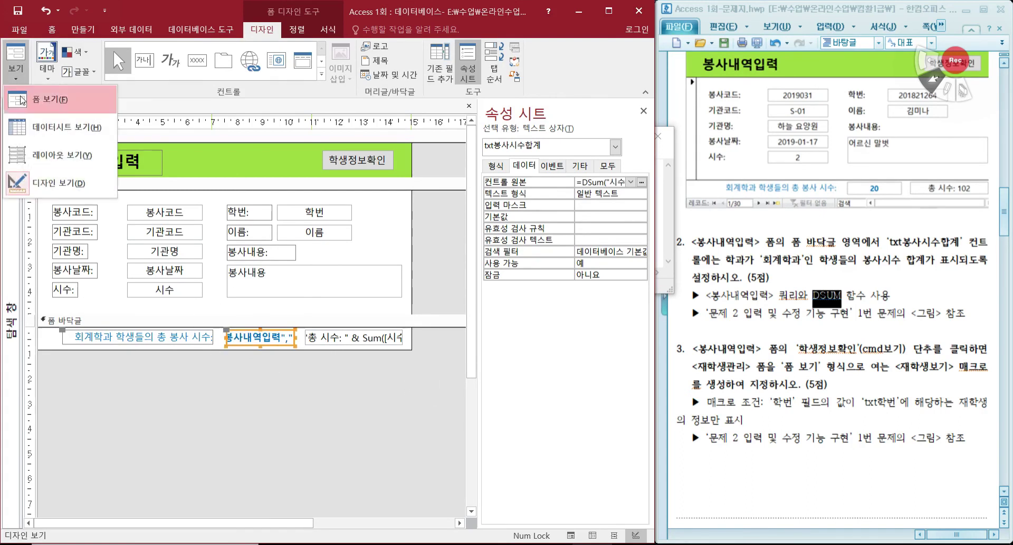
{"action": "left_click", "coordinate": [32, 99]}
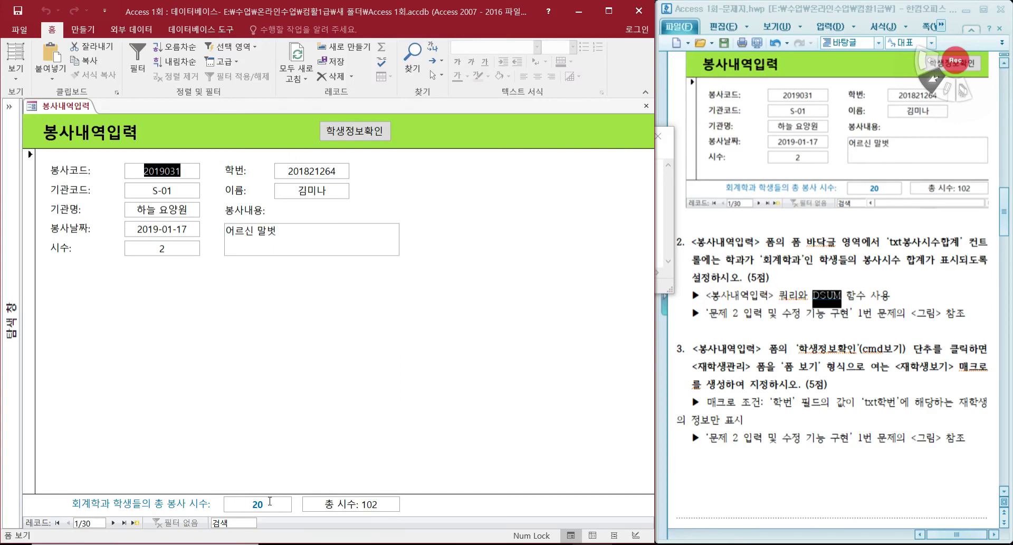
{"action": "left_click", "coordinate": [16, 74]}
{"action": "left_click", "coordinate": [37, 180]}
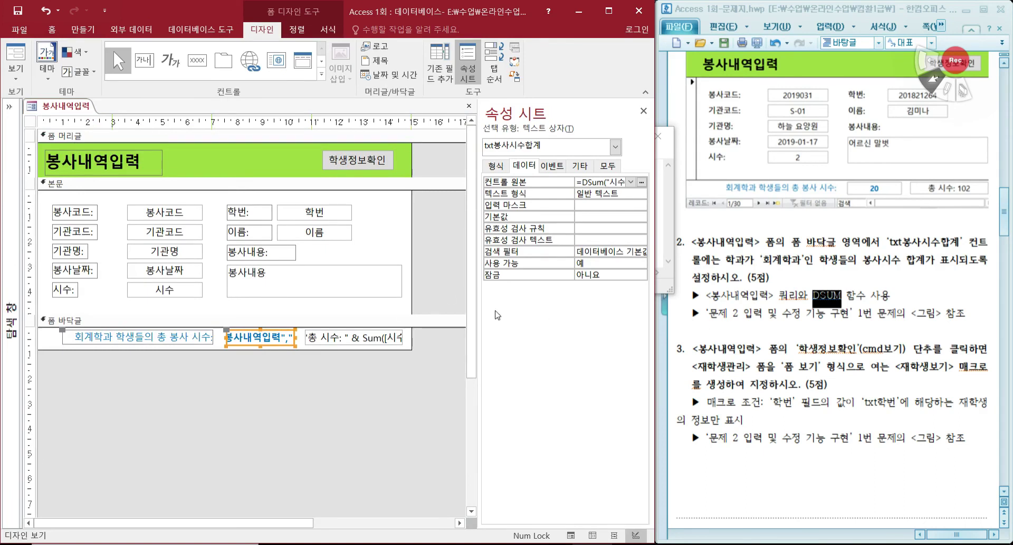
{"action": "left_click", "coordinate": [19, 15]}
Select the 학생정보확인 button (cmd보기) and review the 재학생보기 macro requirement in item 3 of the exam paper
{"action": "left_click", "coordinate": [370, 158]}
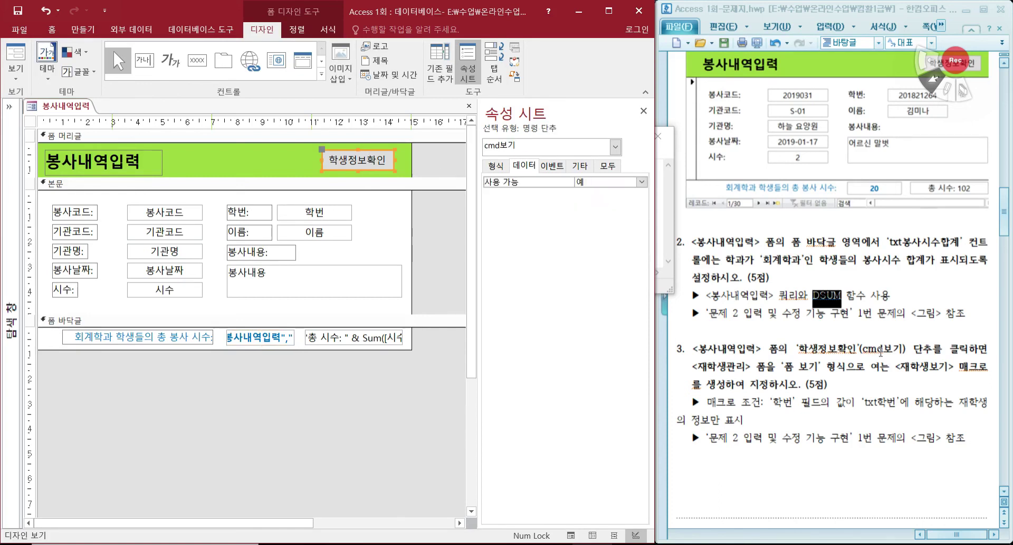
{"action": "left_click_drag", "start_coordinate": [914, 349], "coordinate": [970, 349]}
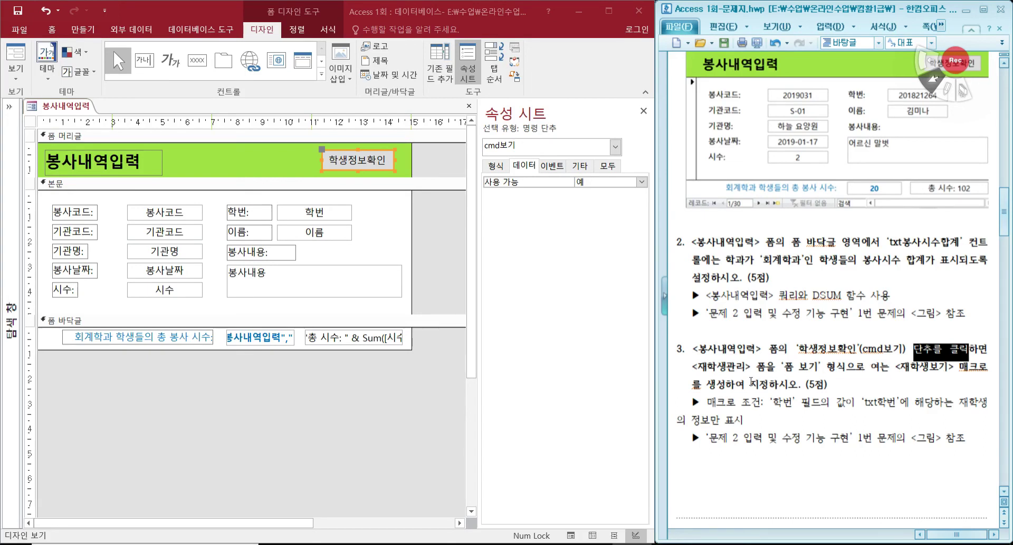
{"action": "left_click_drag", "start_coordinate": [895, 368], "coordinate": [728, 387]}
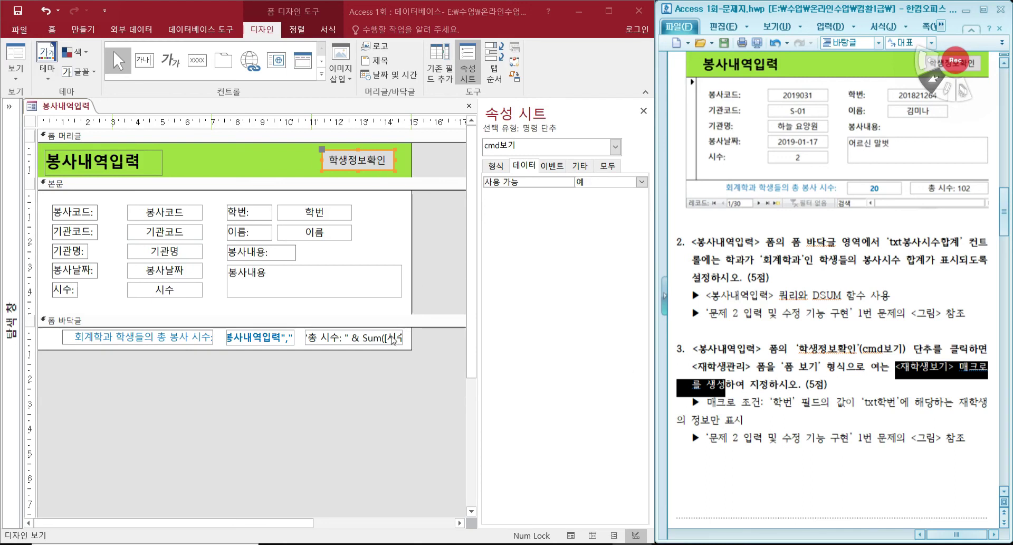
Create a new macro and add an OpenForm action to it
{"action": "left_click", "coordinate": [82, 30]}
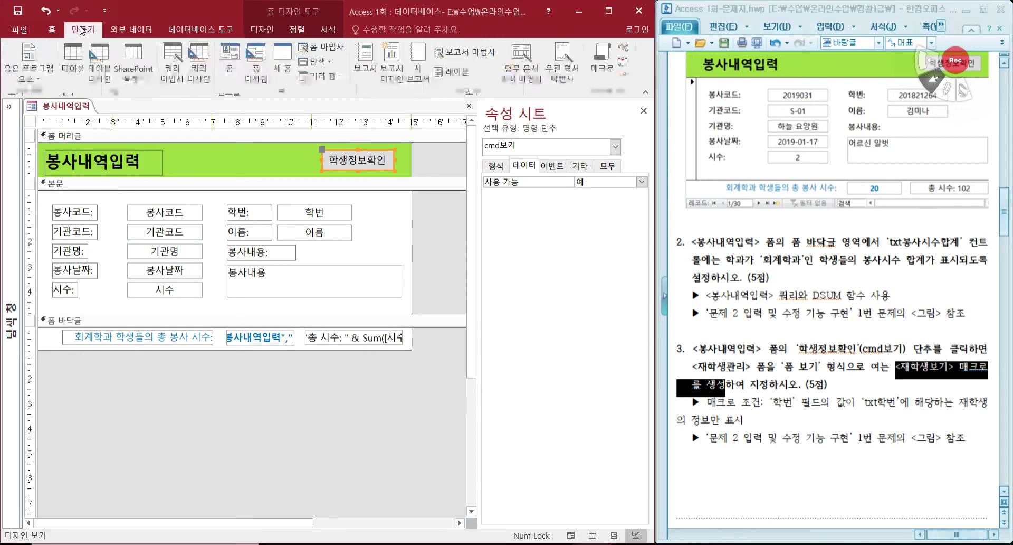
{"action": "left_click", "coordinate": [600, 59]}
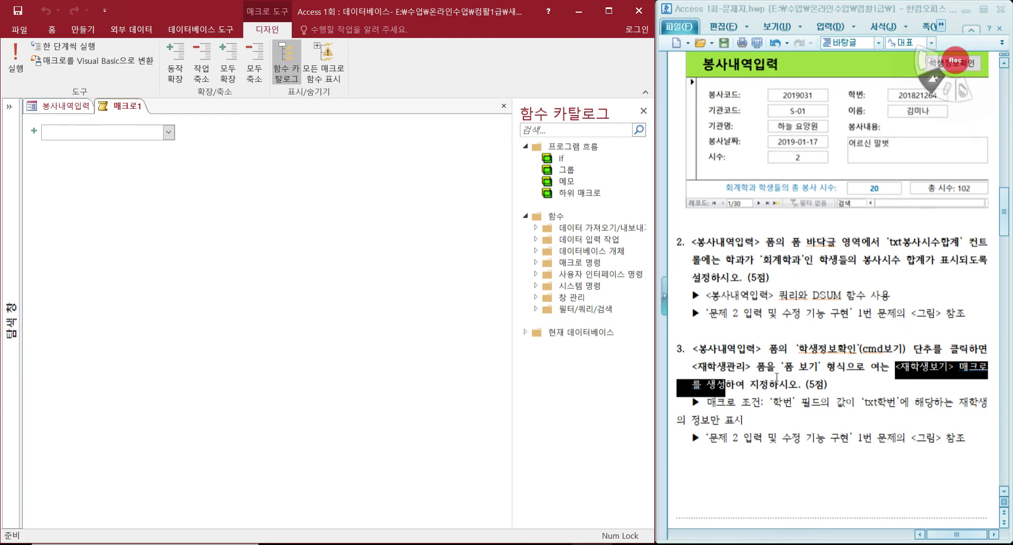
{"action": "left_click", "coordinate": [162, 133]}
{"action": "left_click", "coordinate": [168, 134]}
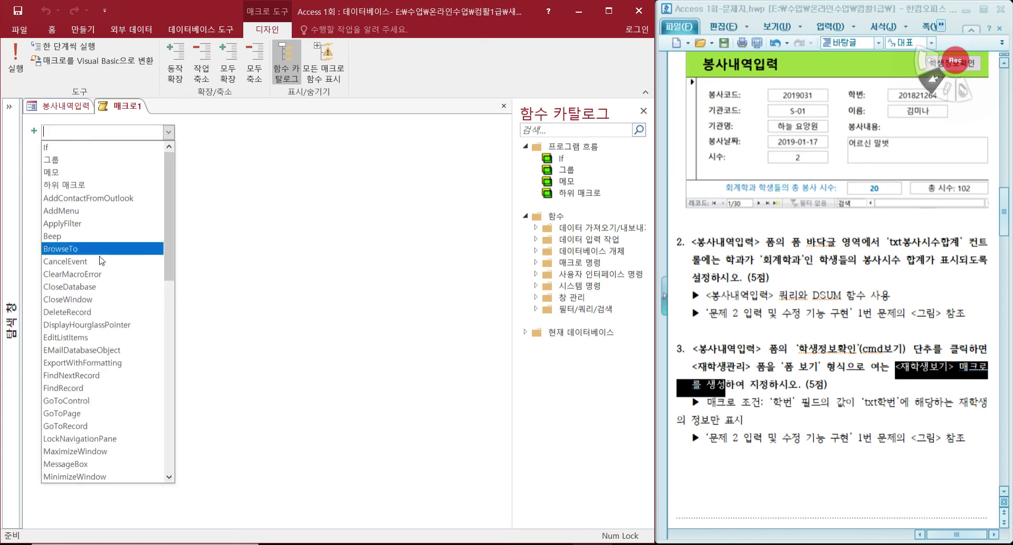
{"action": "scroll", "coordinate": [100, 449], "scroll_direction": "down", "scroll_amount": 2}
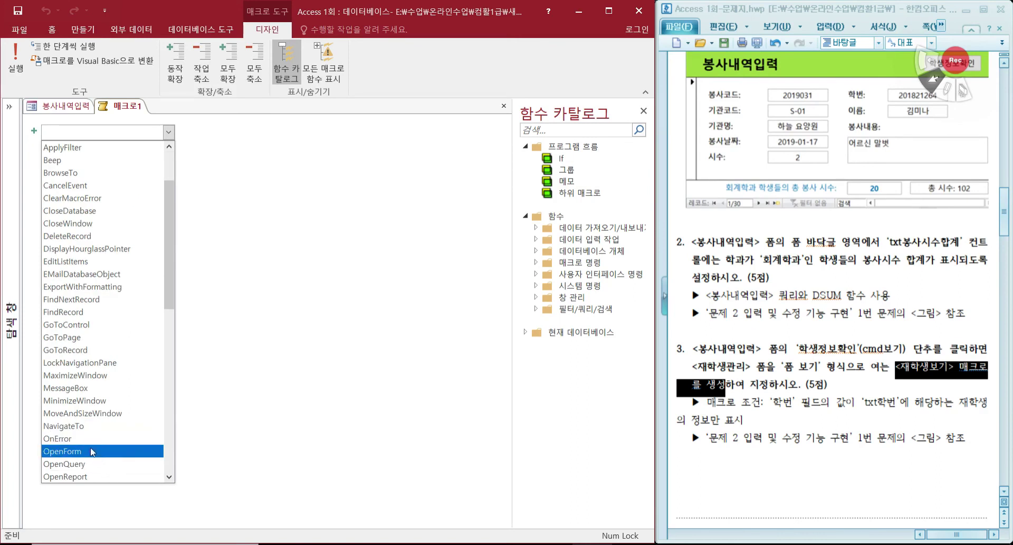
{"action": "left_click", "coordinate": [100, 451]}
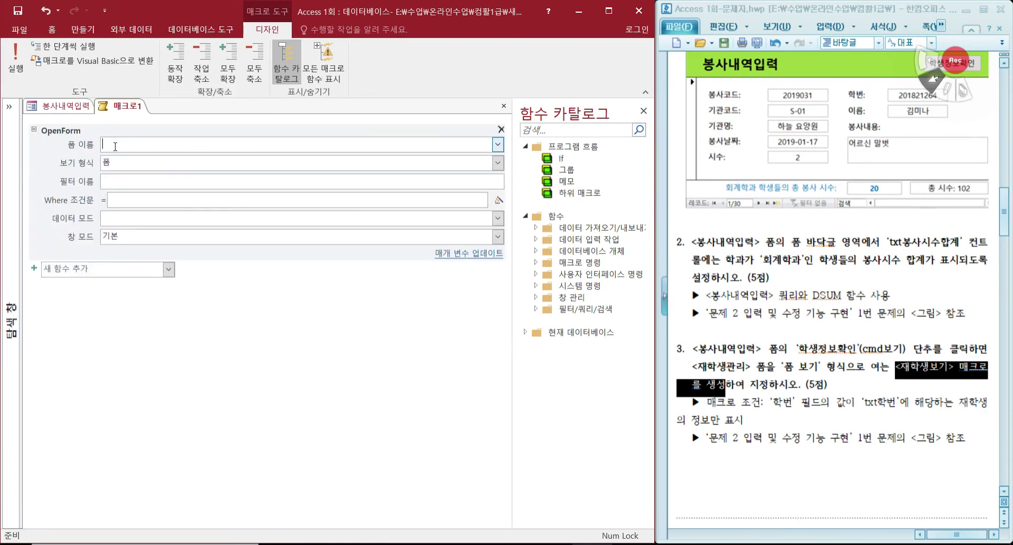
Set the OpenForm action's form name to 재학생관리 and its view to 폼
{"action": "left_click", "coordinate": [499, 145]}
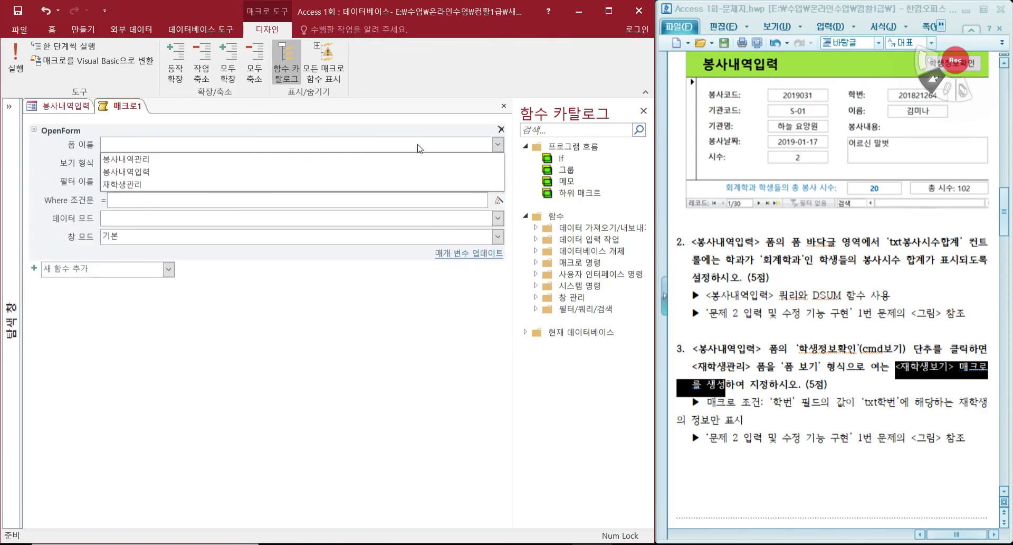
{"action": "left_click", "coordinate": [132, 184]}
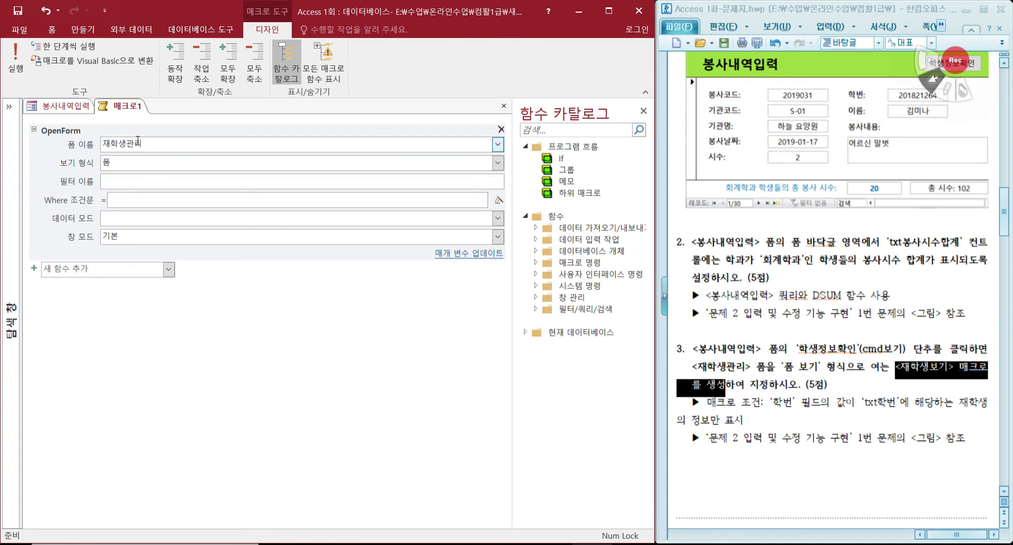
{"action": "left_click", "coordinate": [498, 162]}
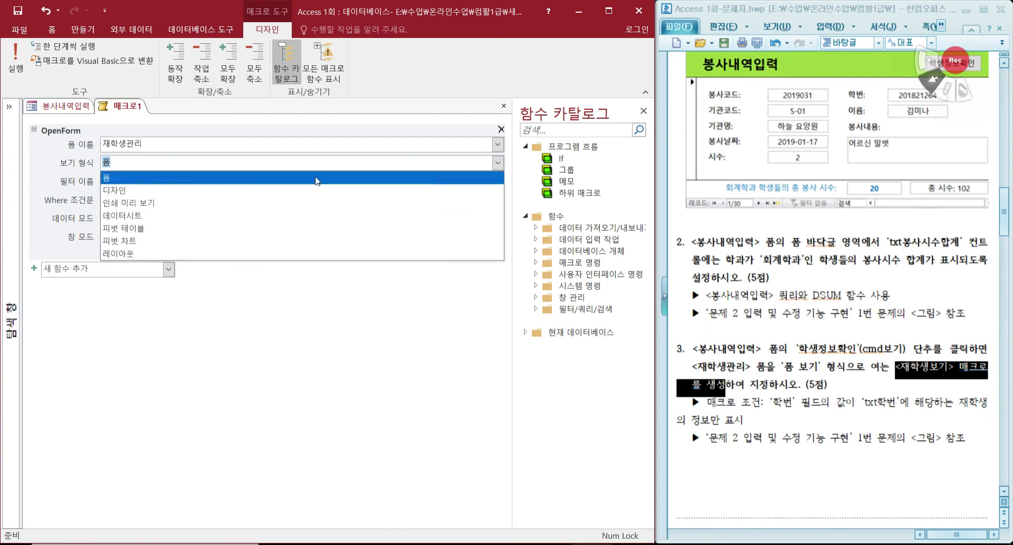
{"action": "left_click", "coordinate": [136, 178]}
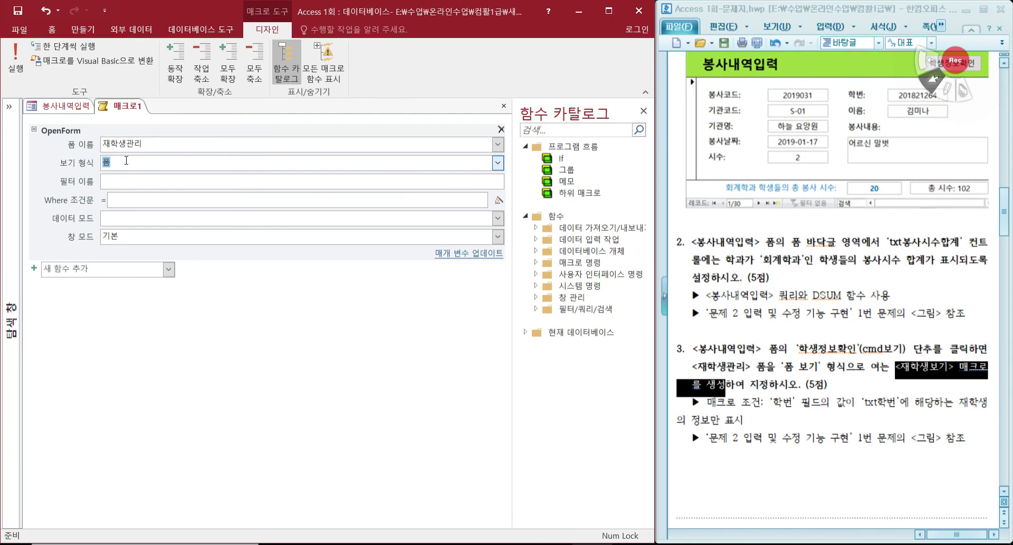
Check the control name of the 학번 text box in the 봉사내역입력 form for the Where condition and return to the macro
{"action": "left_click", "coordinate": [125, 201]}
{"action": "left_click", "coordinate": [62, 108]}
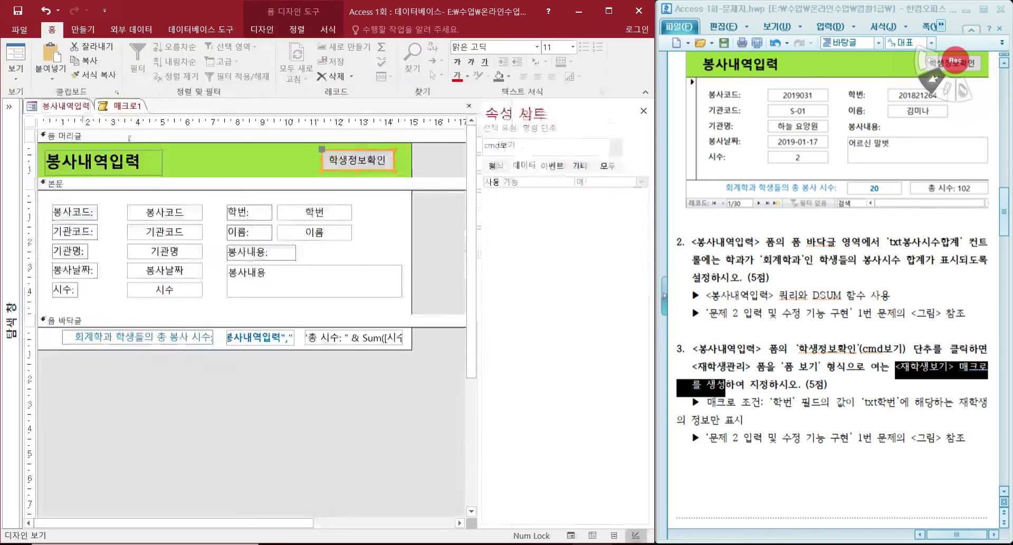
{"action": "left_click", "coordinate": [335, 213]}
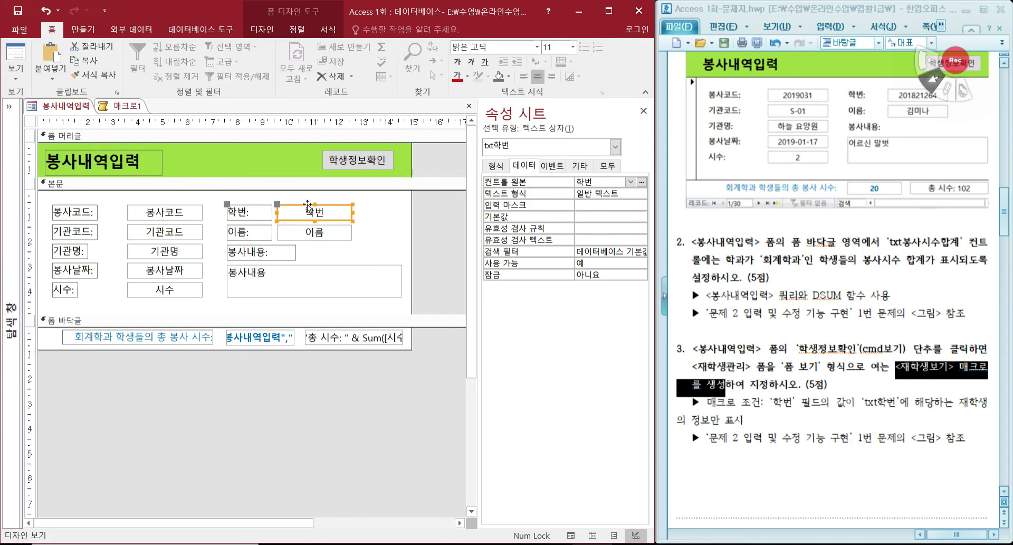
{"action": "left_click", "coordinate": [116, 107]}
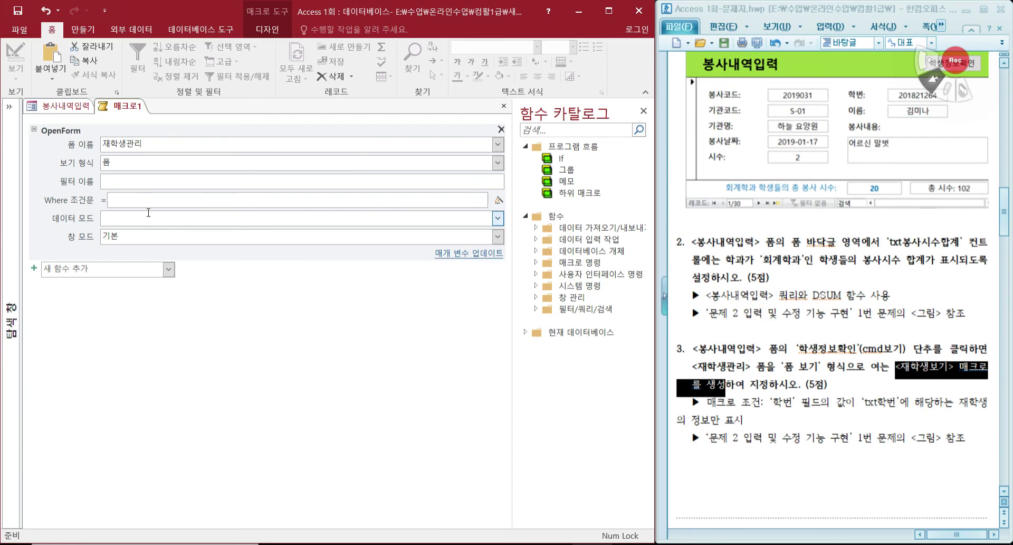
Set the OpenForm action's Where condition to 학번=[Forms]![봉사내역입력]![txt학번]
{"action": "type", "text": "ㅎ"}
{"action": "type", "text": "ㅏㄱㅂ"}
{"action": "type", "text": "fo"}
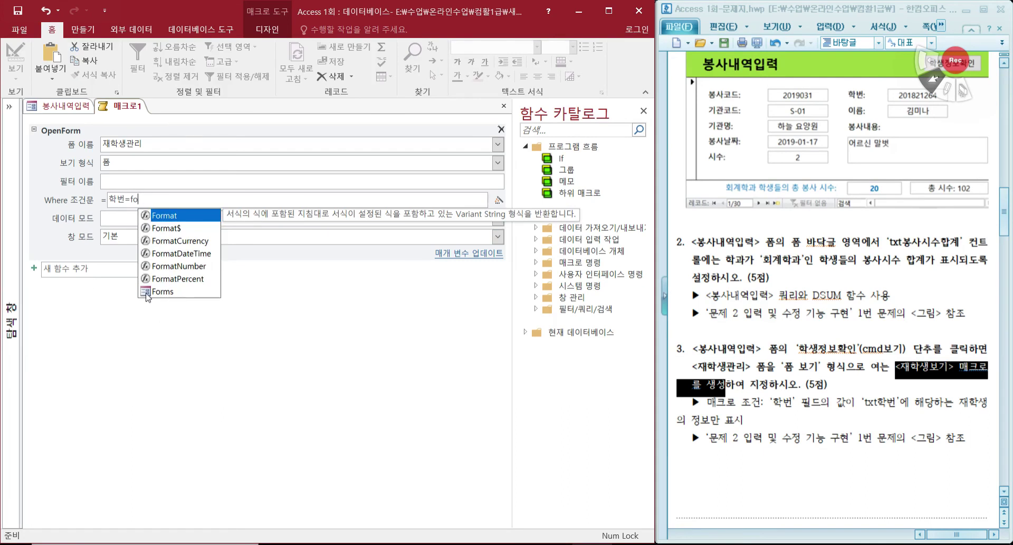
{"action": "double_click", "coordinate": [164, 291]}
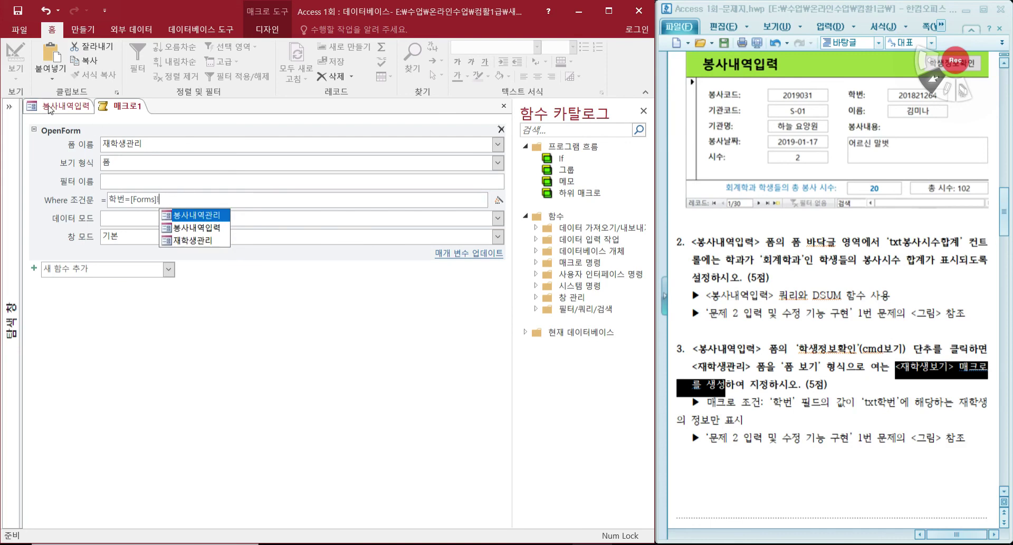
{"action": "left_click", "coordinate": [210, 229]}
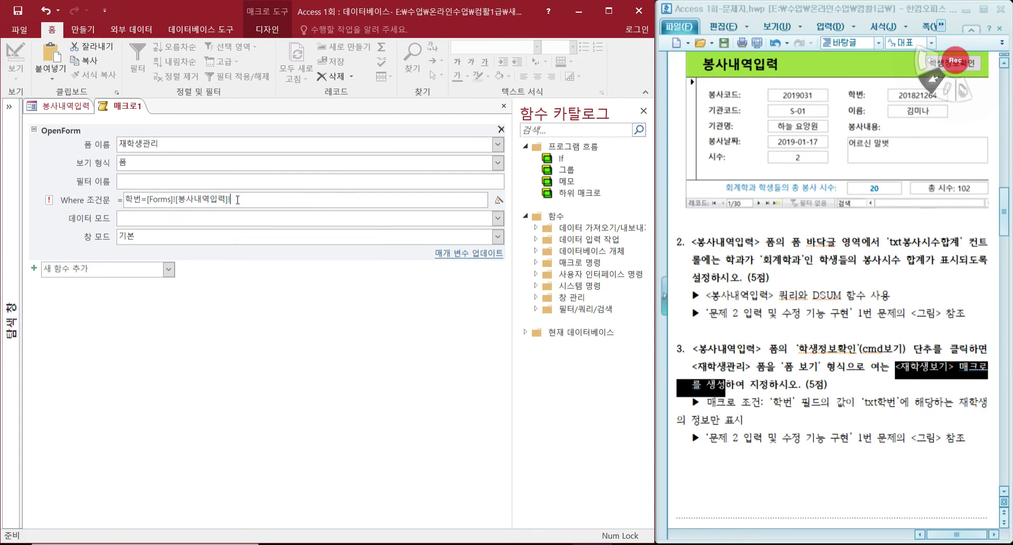
{"action": "type", "text": "!"}
{"action": "left_click", "coordinate": [316, 354]}
{"action": "left_click", "coordinate": [316, 354]}
{"action": "left_click", "coordinate": [317, 355]}
{"action": "left_click", "coordinate": [316, 354]}
{"action": "left_click", "coordinate": [317, 354]}
{"action": "left_click", "coordinate": [266, 346]}
{"action": "double_click", "coordinate": [266, 346]}
Save the macro under the name 재학생보기 and close it to return to the 봉사내역입력 form design
{"action": "left_click_drag", "start_coordinate": [900, 366], "coordinate": [948, 366]}
{"action": "key", "text": "ctrl+c"}
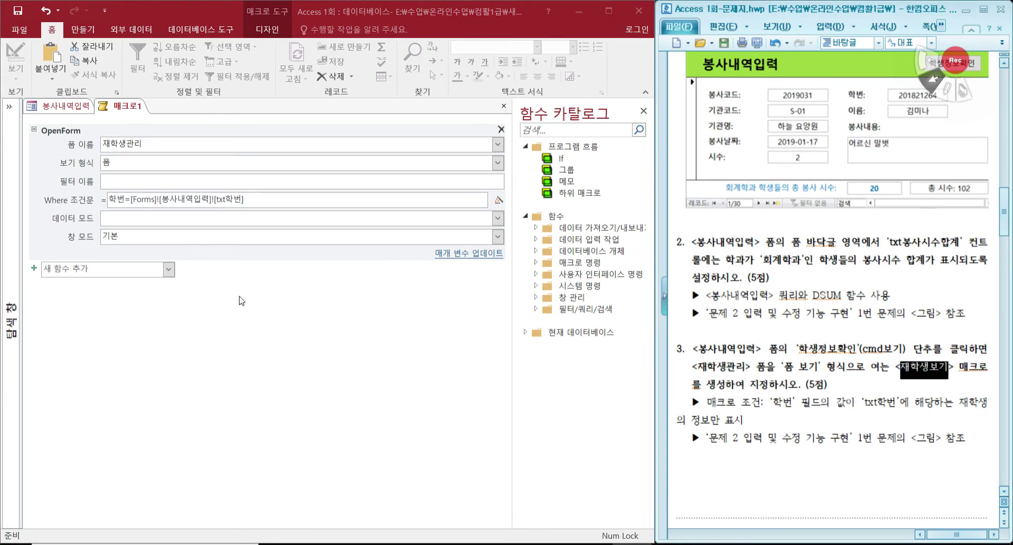
{"action": "left_click", "coordinate": [20, 11]}
{"action": "key", "text": "ctrl+v"}
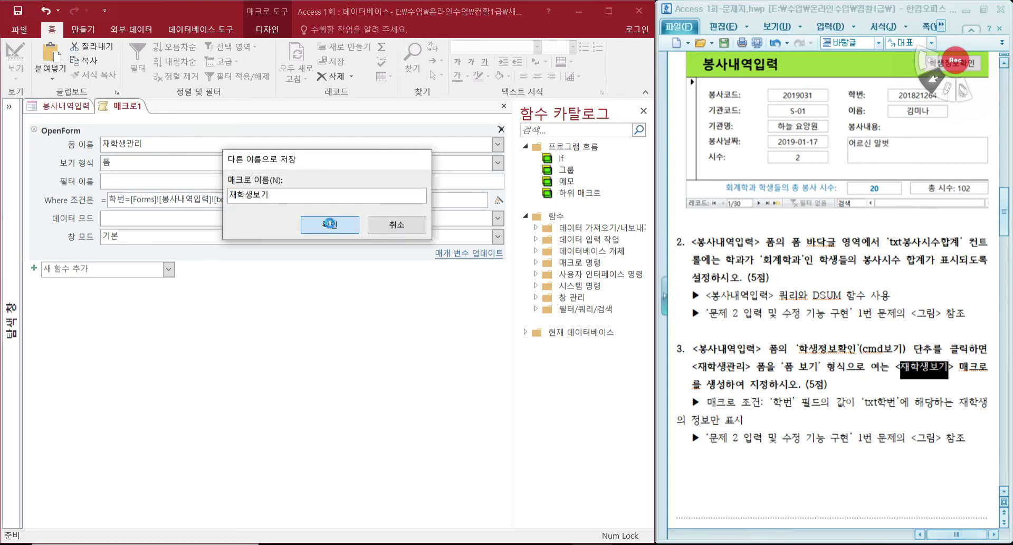
{"action": "left_click", "coordinate": [320, 221]}
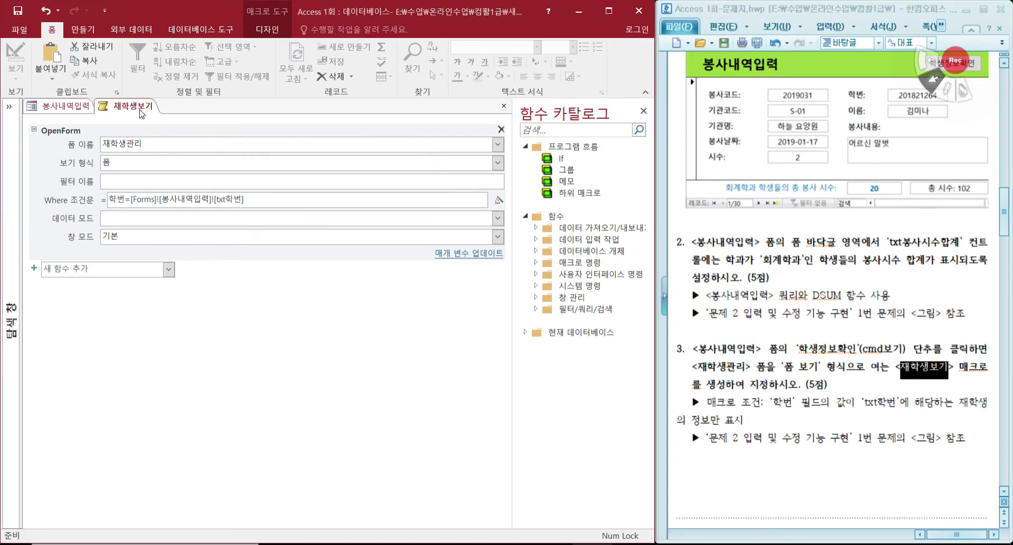
{"action": "left_click", "coordinate": [9, 106]}
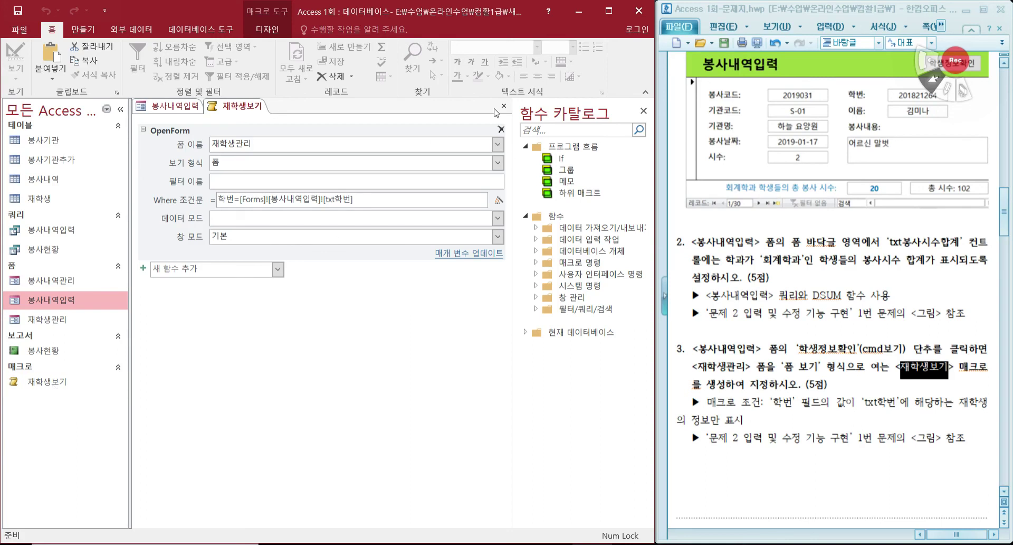
{"action": "left_click", "coordinate": [504, 105]}
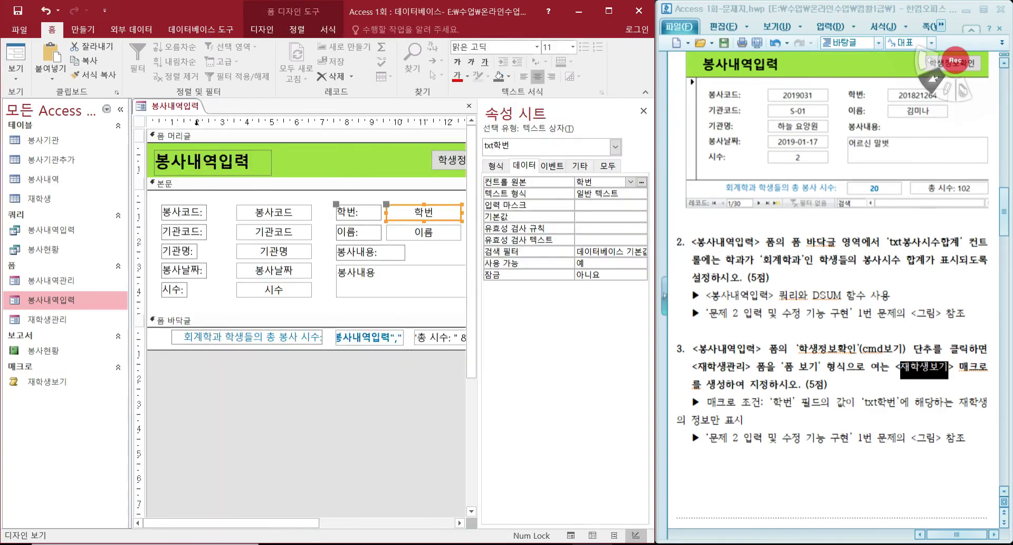
{"action": "left_click", "coordinate": [120, 109]}
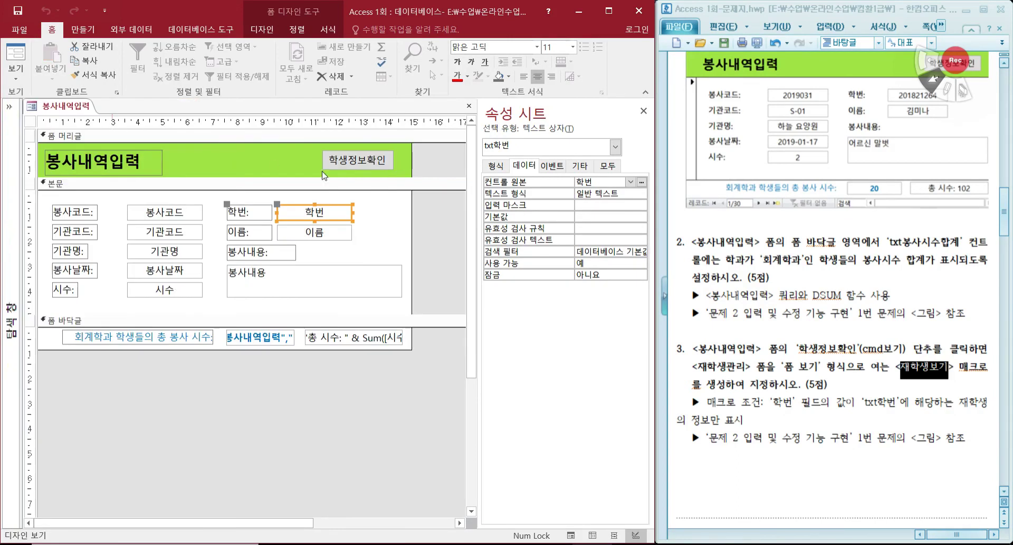
Select the 학생정보확인 button (cmd보기) and show its event properties, comparing the macros offered for On Click with item 3 of the exam paper
{"action": "left_click", "coordinate": [383, 161]}
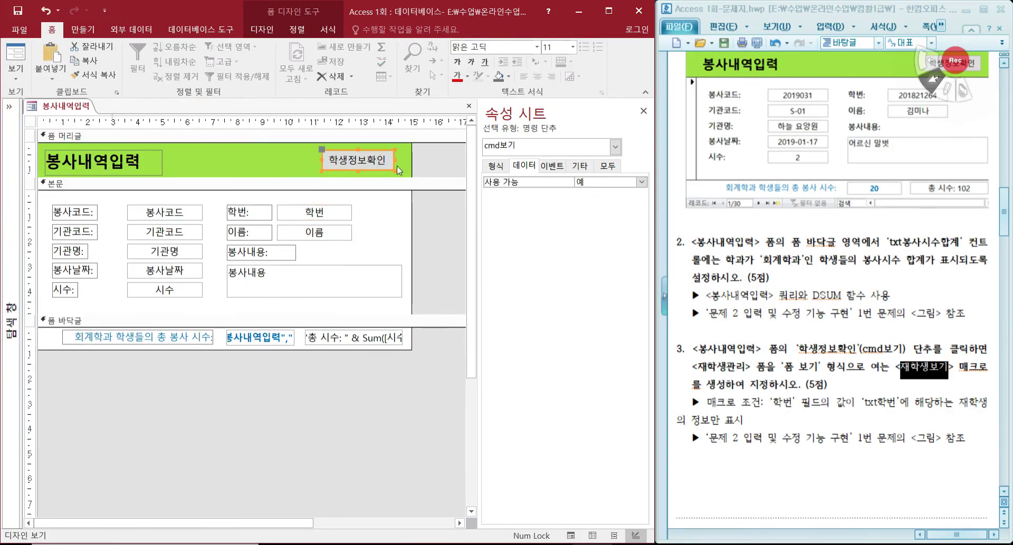
{"action": "left_click", "coordinate": [952, 339]}
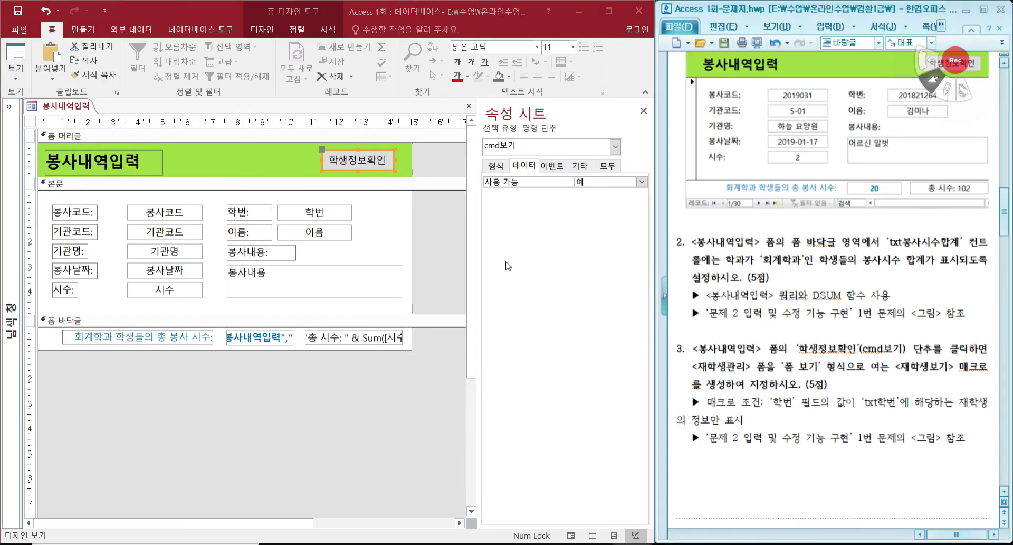
{"action": "left_click", "coordinate": [555, 175]}
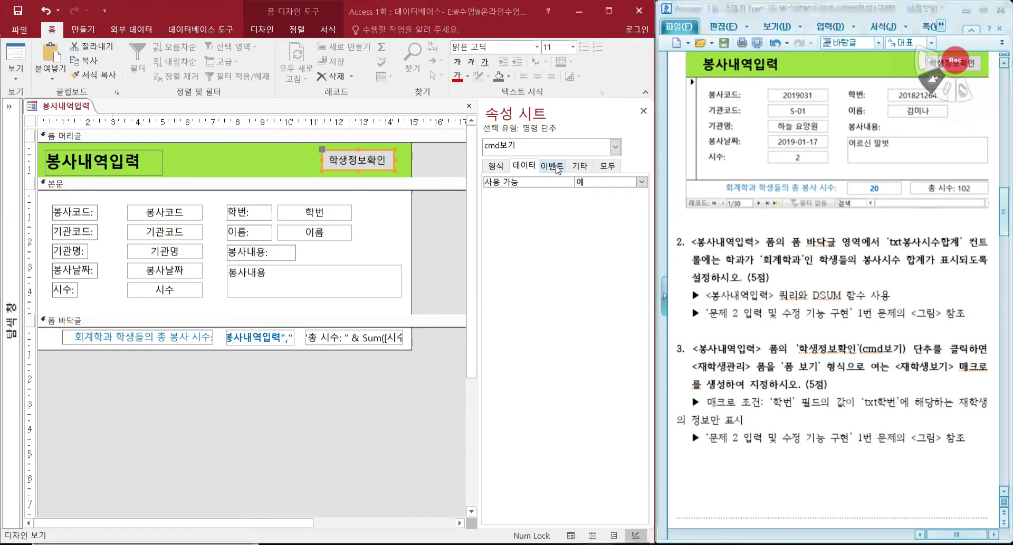
{"action": "left_click", "coordinate": [553, 167]}
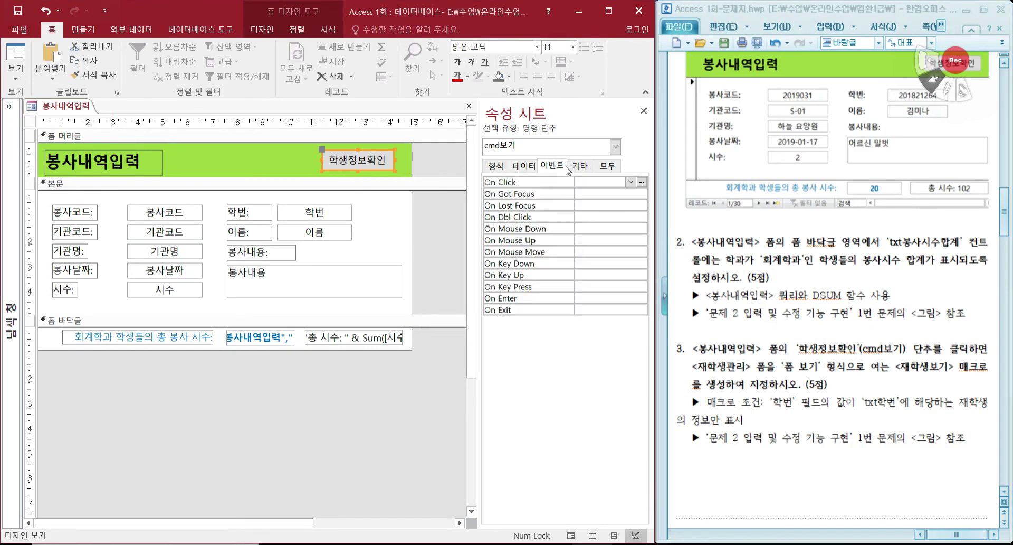
{"action": "left_click", "coordinate": [631, 182]}
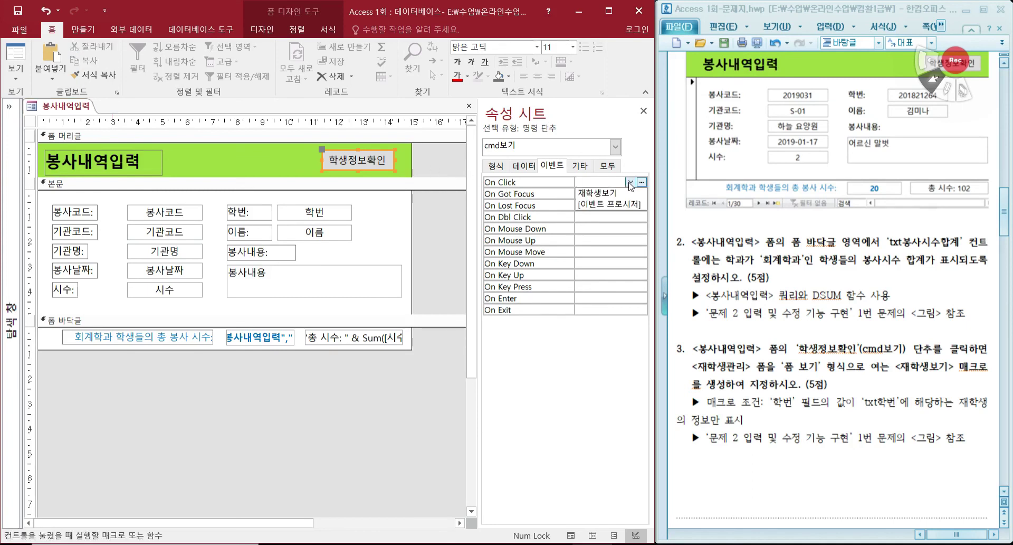
{"action": "left_click", "coordinate": [631, 183]}
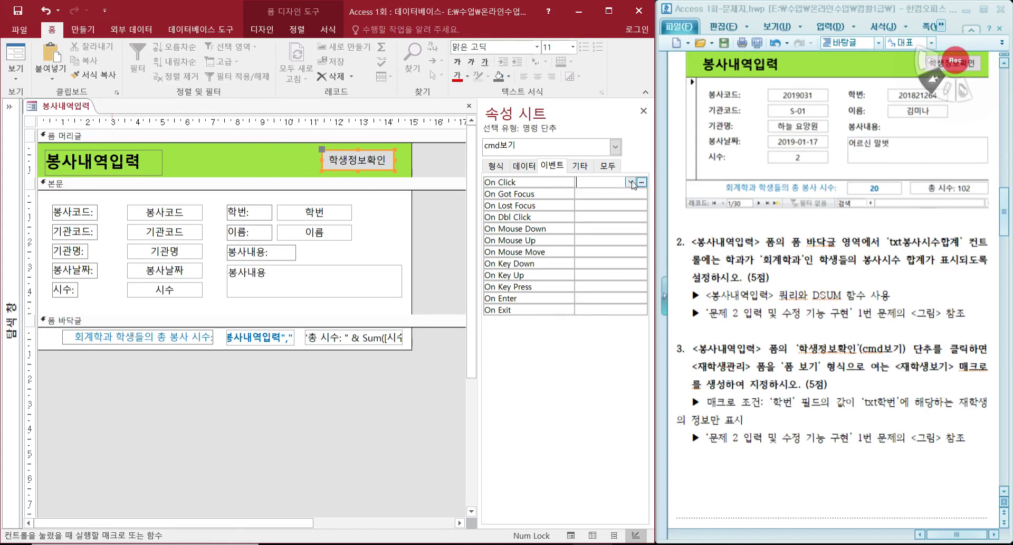
{"action": "left_click_drag", "start_coordinate": [899, 365], "coordinate": [948, 369]}
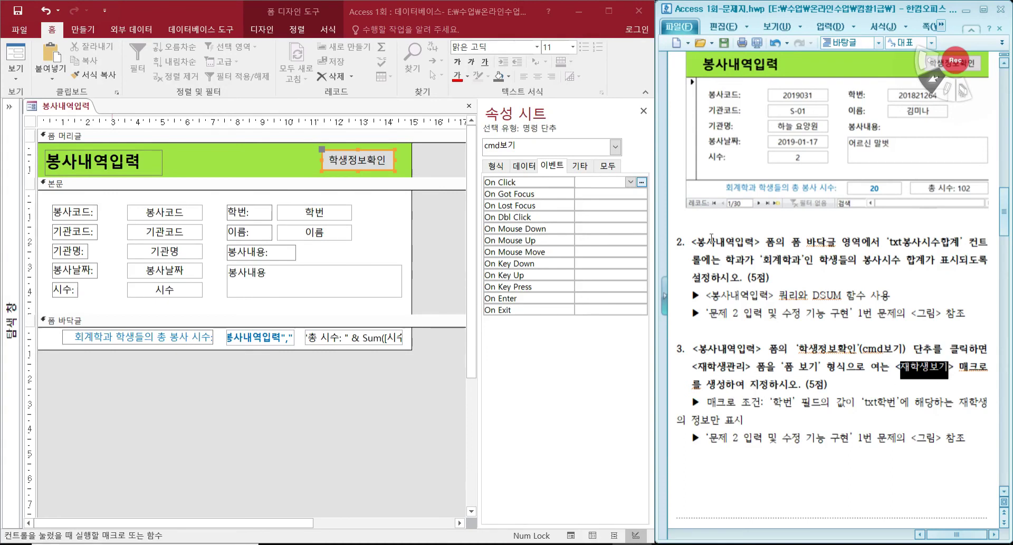
{"action": "left_click", "coordinate": [641, 183]}
{"action": "left_click", "coordinate": [641, 182]}
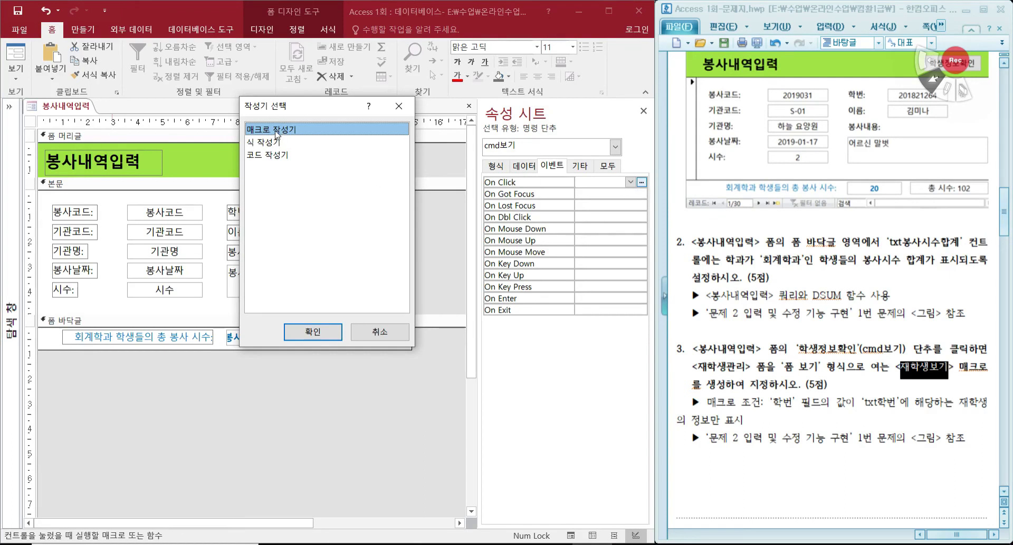
{"action": "left_click", "coordinate": [399, 332]}
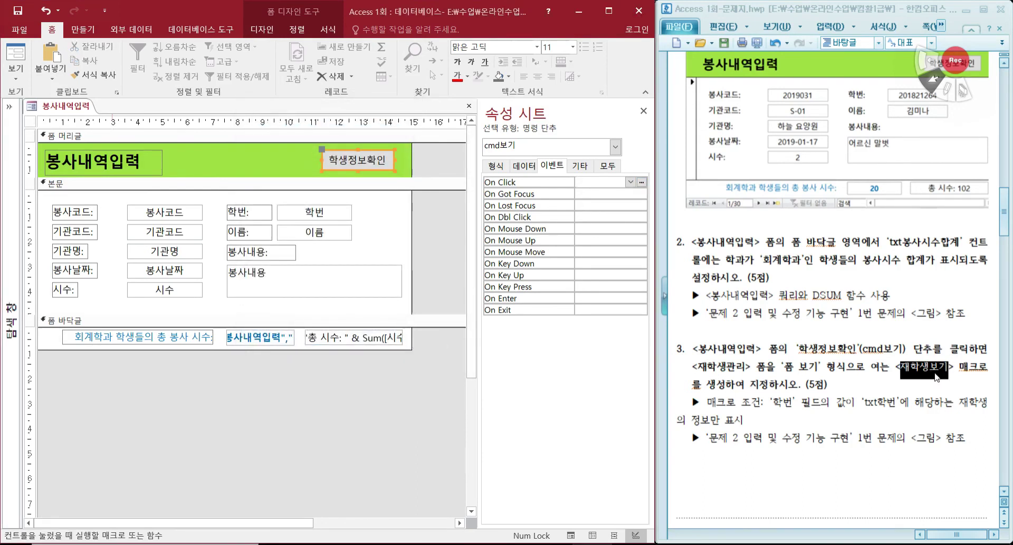
Assign the 재학생보기 macro to the On Click event of cmd보기 and save the form
{"action": "left_click", "coordinate": [630, 182]}
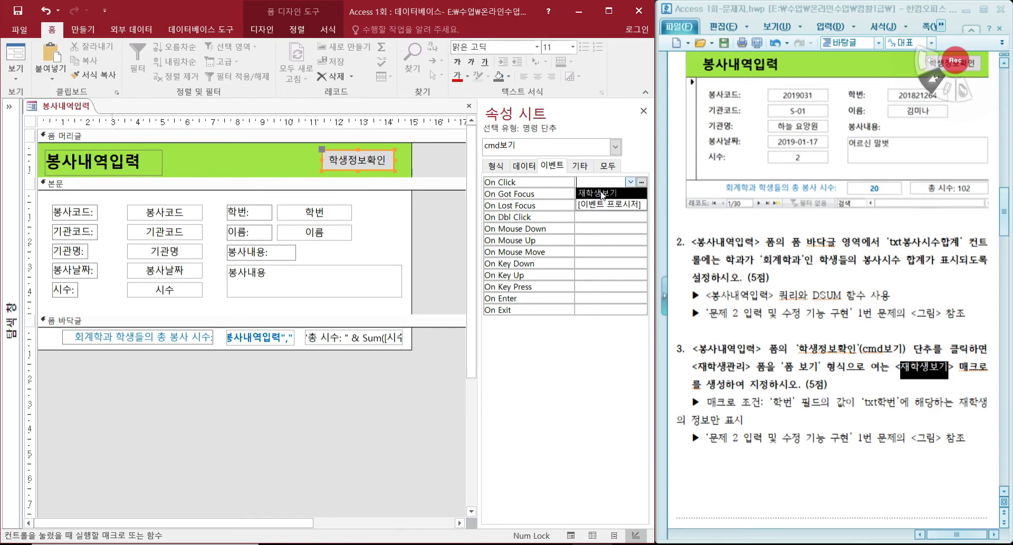
{"action": "left_click", "coordinate": [601, 194]}
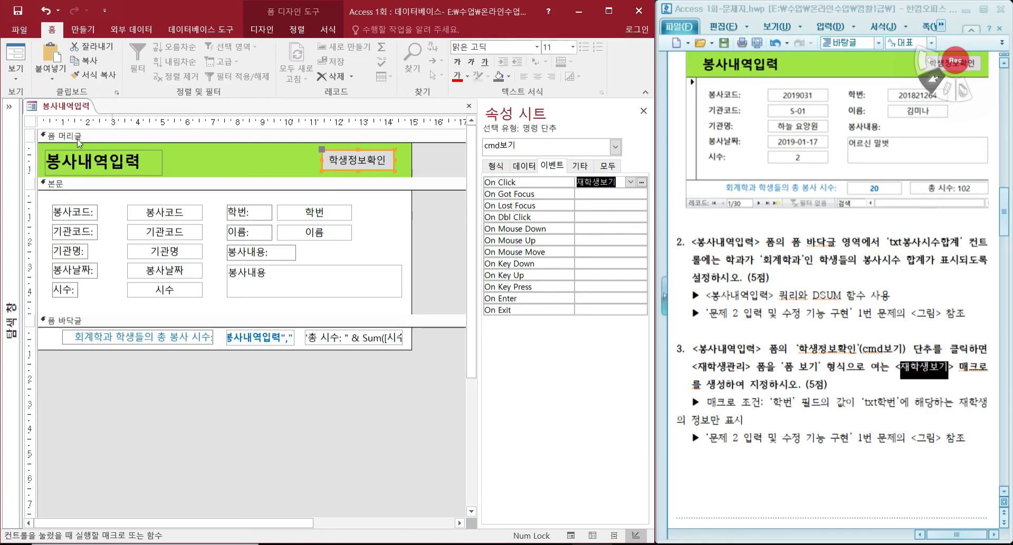
{"action": "left_click", "coordinate": [20, 11]}
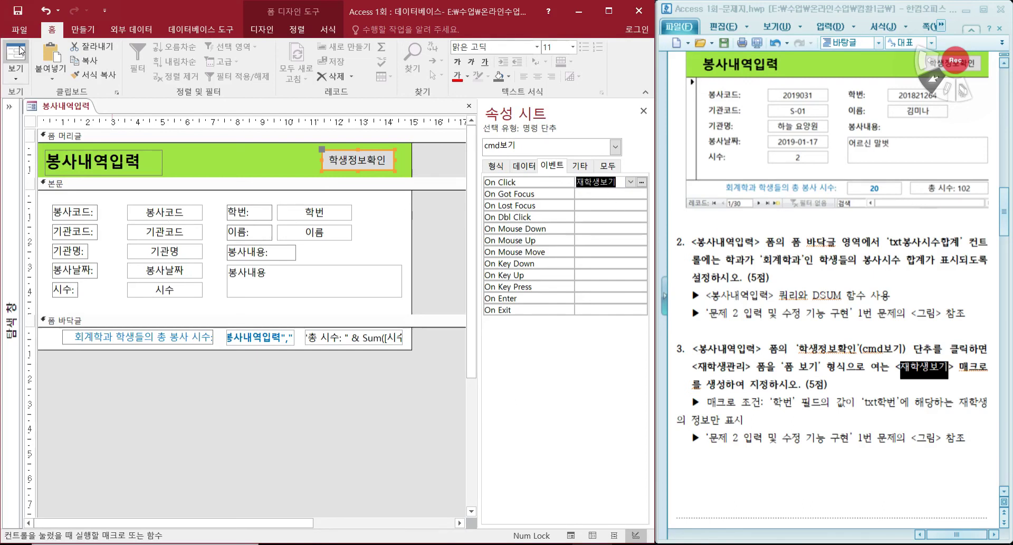
Test the 학생정보확인 button in form view, close the 재학생관리 and 봉사내역입력 forms, and show the database object list
{"action": "left_click", "coordinate": [16, 59]}
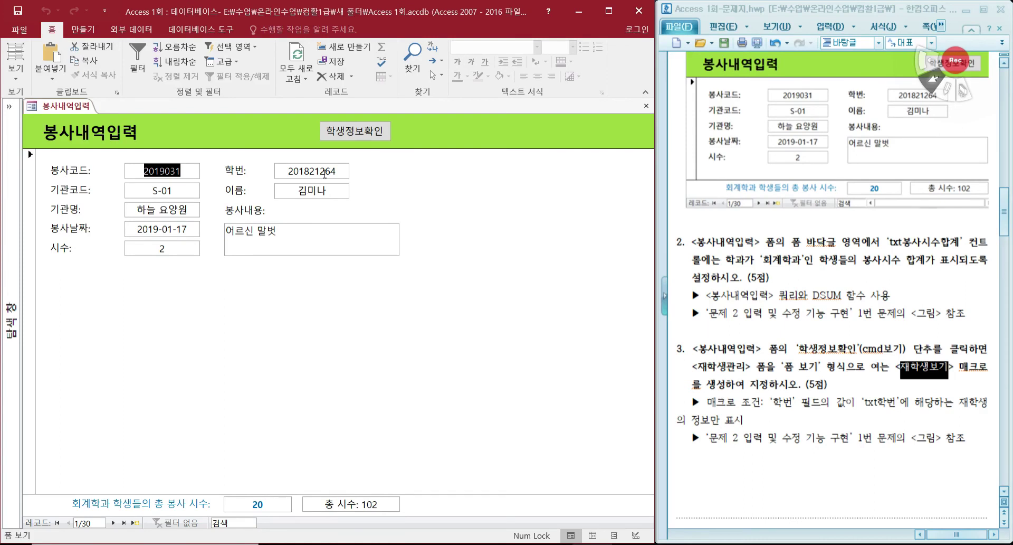
{"action": "left_click", "coordinate": [376, 134]}
{"action": "left_click_drag", "start_coordinate": [323, 114], "coordinate": [348, 237]}
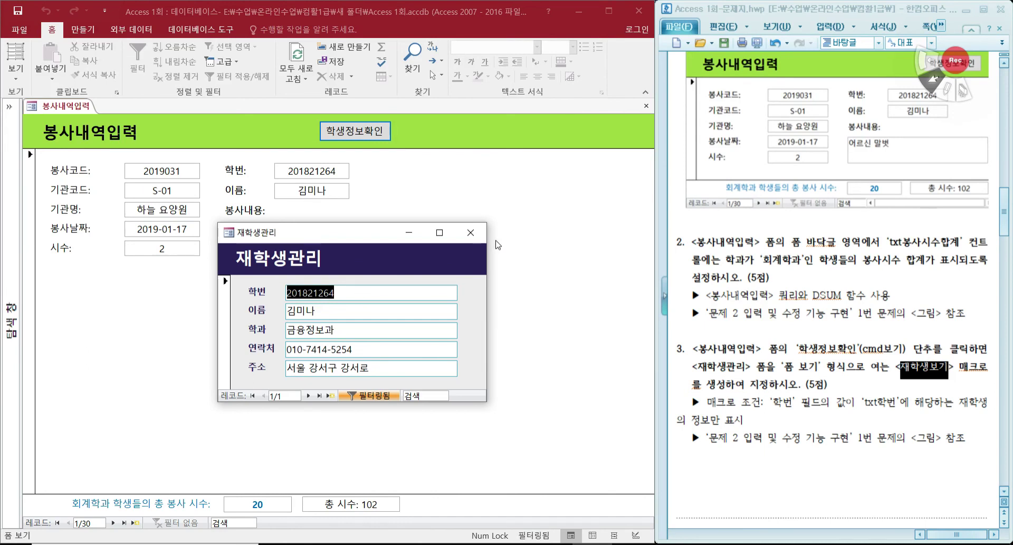
{"action": "left_click", "coordinate": [481, 231]}
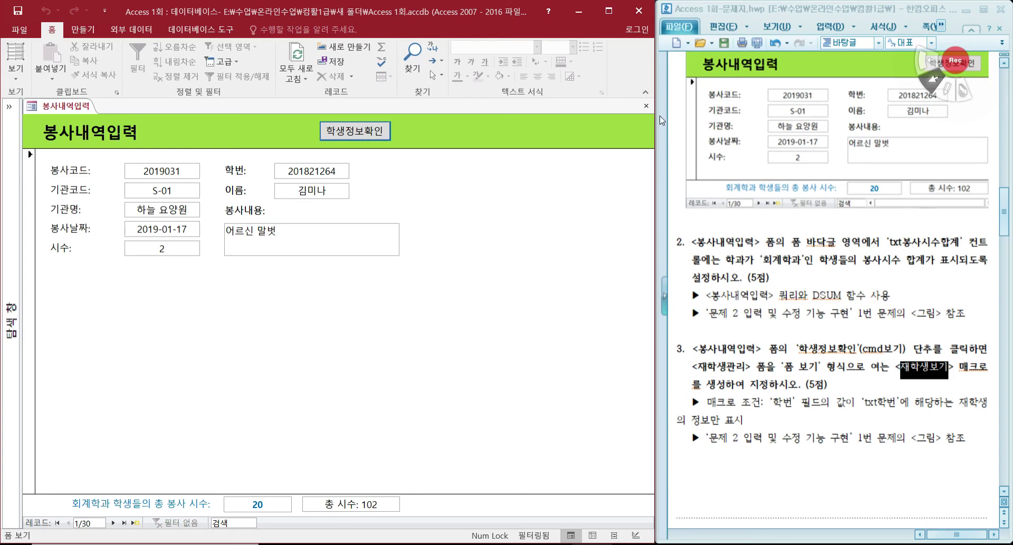
{"action": "left_click", "coordinate": [649, 106]}
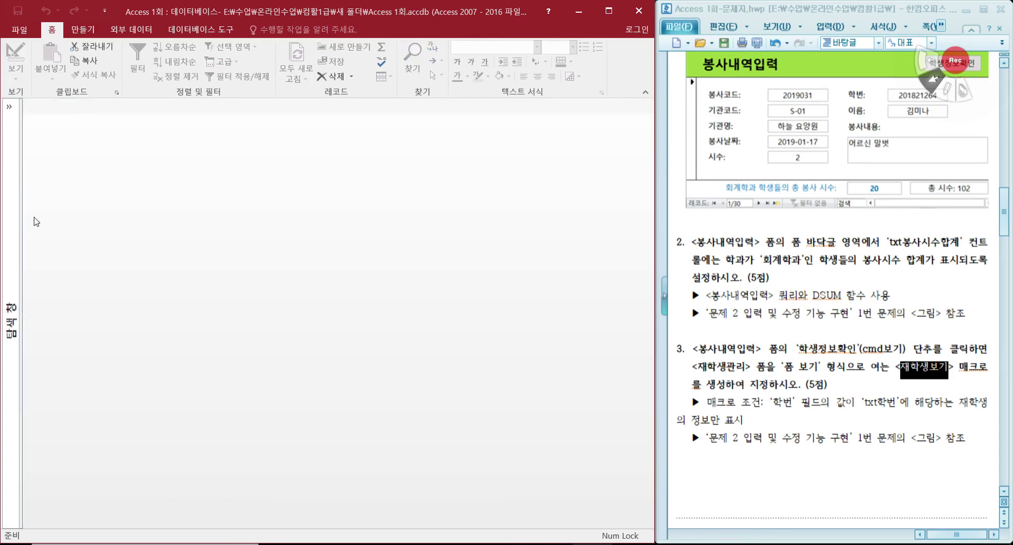
{"action": "left_click", "coordinate": [9, 106]}
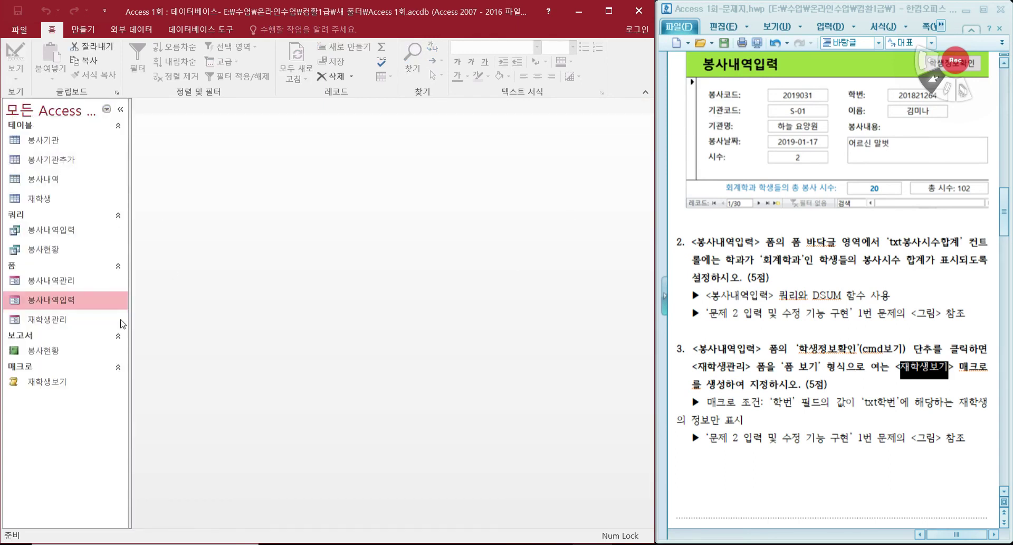